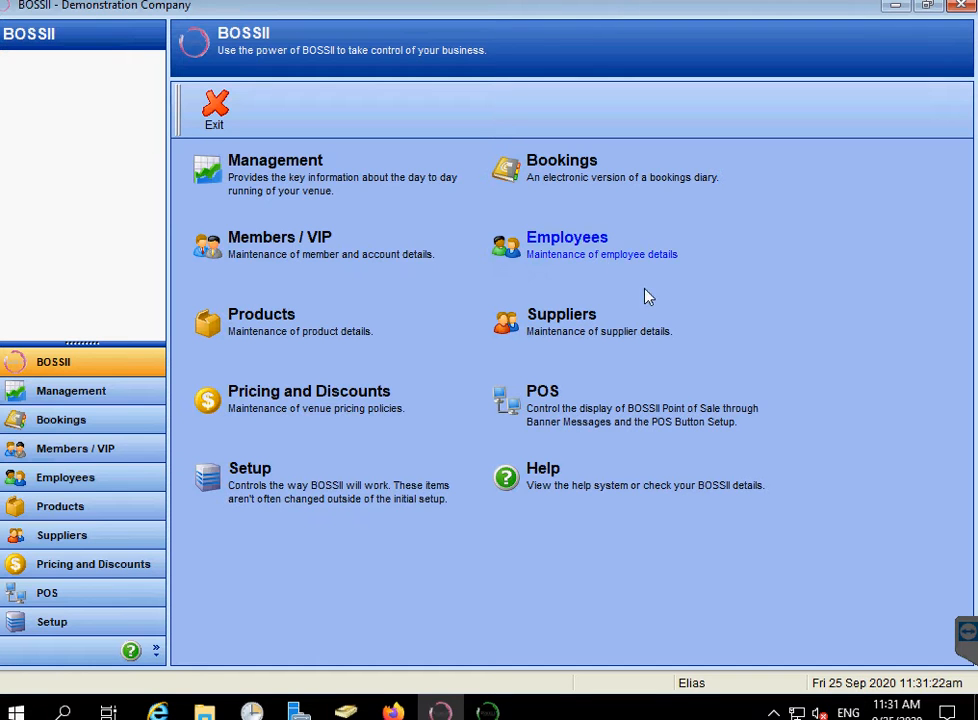
Step: Open the Wednesday 11 March 2020 shift from the shift information records
{"action": "left_click", "coordinate": [276, 177]}
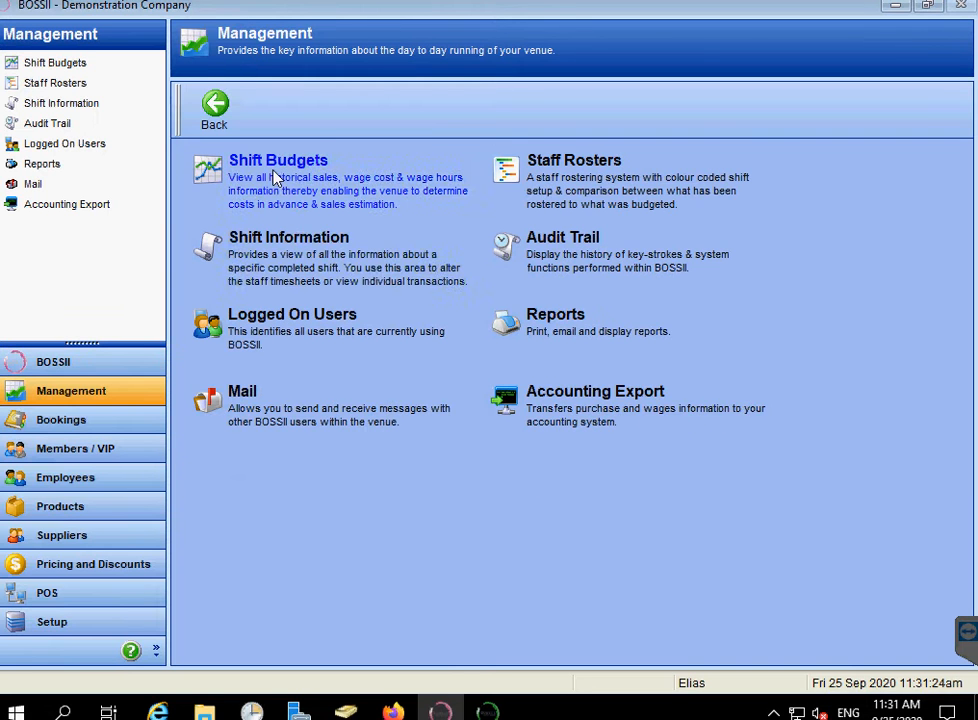
{"action": "left_click", "coordinate": [283, 268]}
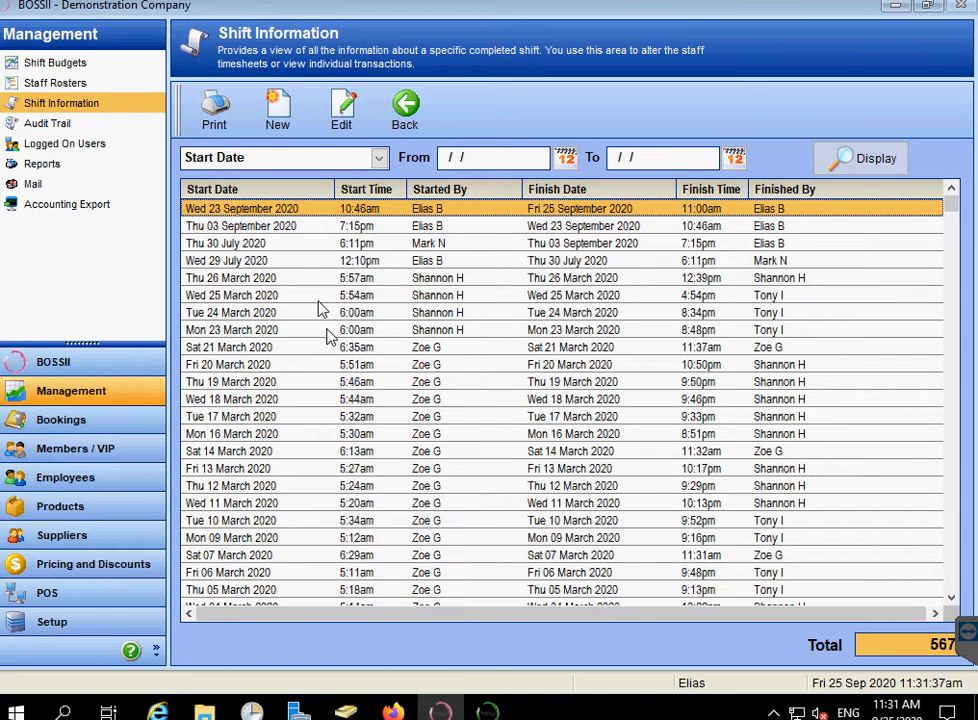
{"action": "left_click", "coordinate": [265, 453]}
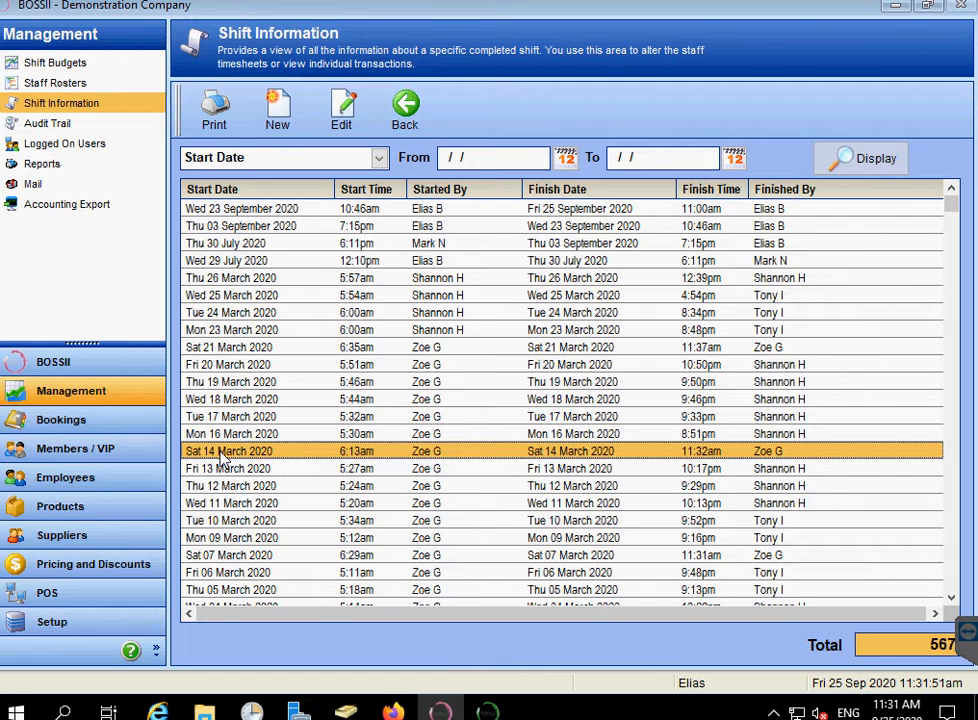
{"action": "left_click", "coordinate": [219, 469]}
{"action": "left_click", "coordinate": [219, 486]}
{"action": "left_click", "coordinate": [222, 503]}
{"action": "left_click", "coordinate": [224, 520]}
{"action": "left_click", "coordinate": [225, 537]}
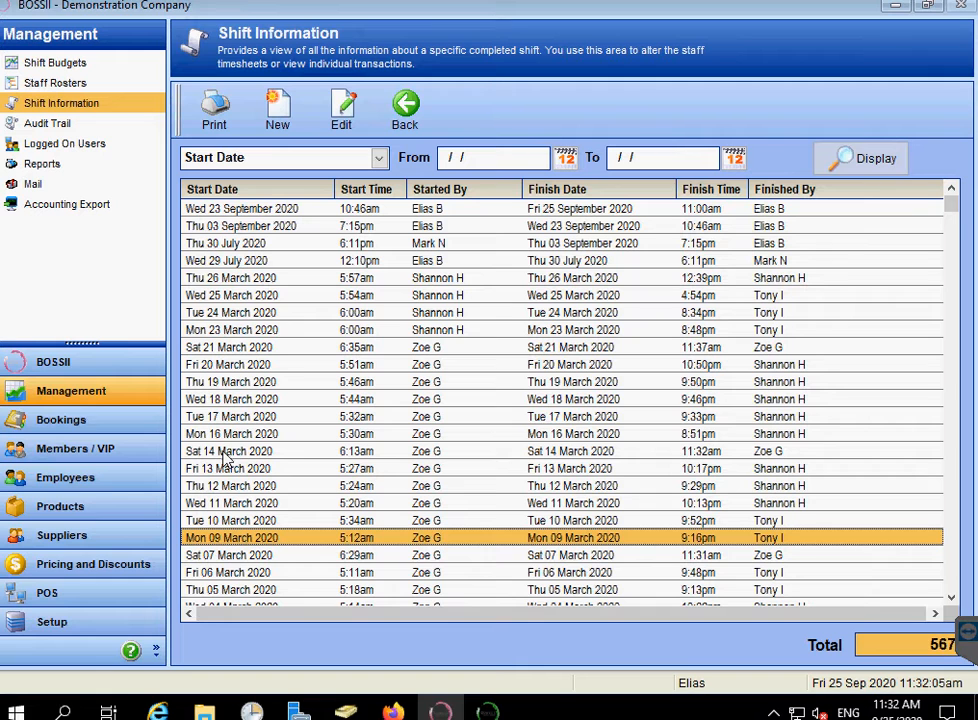
{"action": "double_click", "coordinate": [238, 505]}
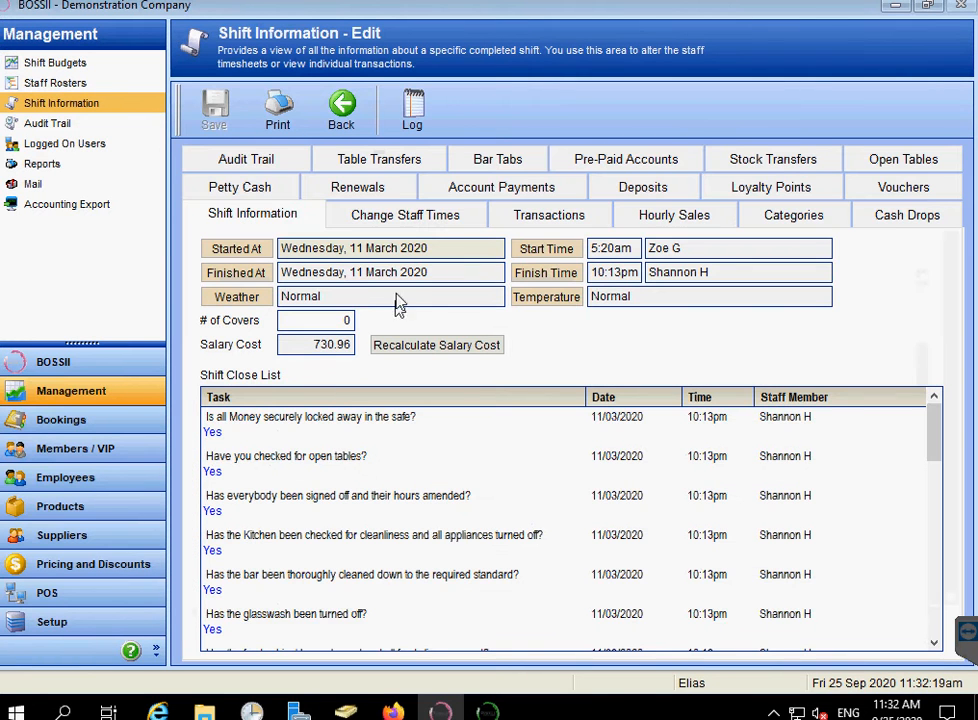
Step: Review the staff times for this shift, comparing each employee's worked hours with the rostered hours
{"action": "left_click", "coordinate": [412, 216]}
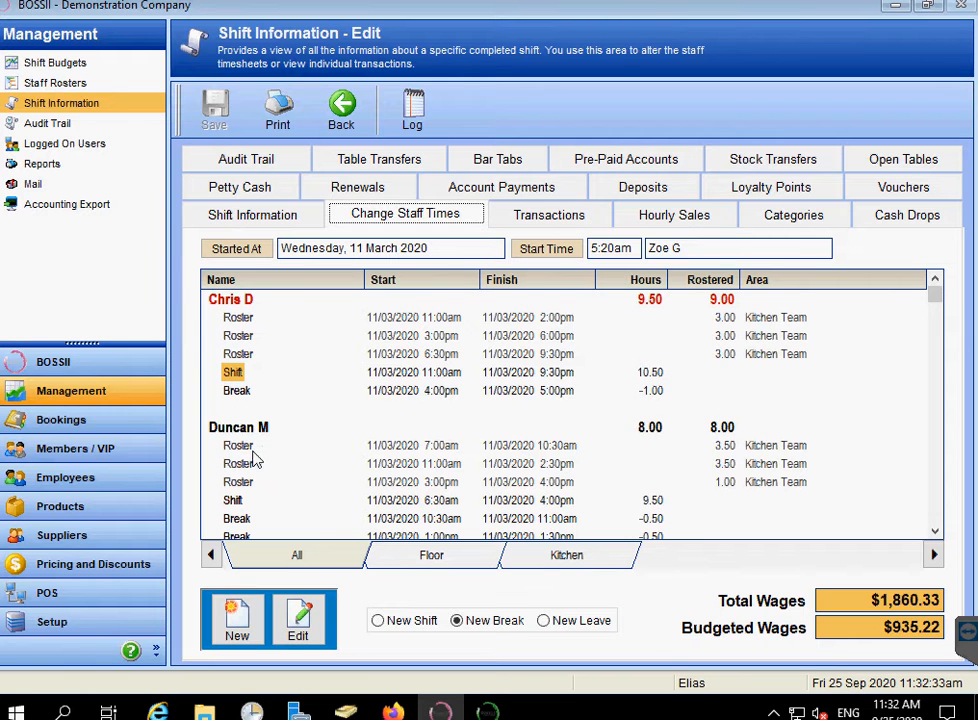
{"action": "scroll", "coordinate": [252, 440], "scroll_direction": "down", "scroll_amount": 1}
{"action": "scroll", "coordinate": [252, 437], "scroll_direction": "down", "scroll_amount": 5}
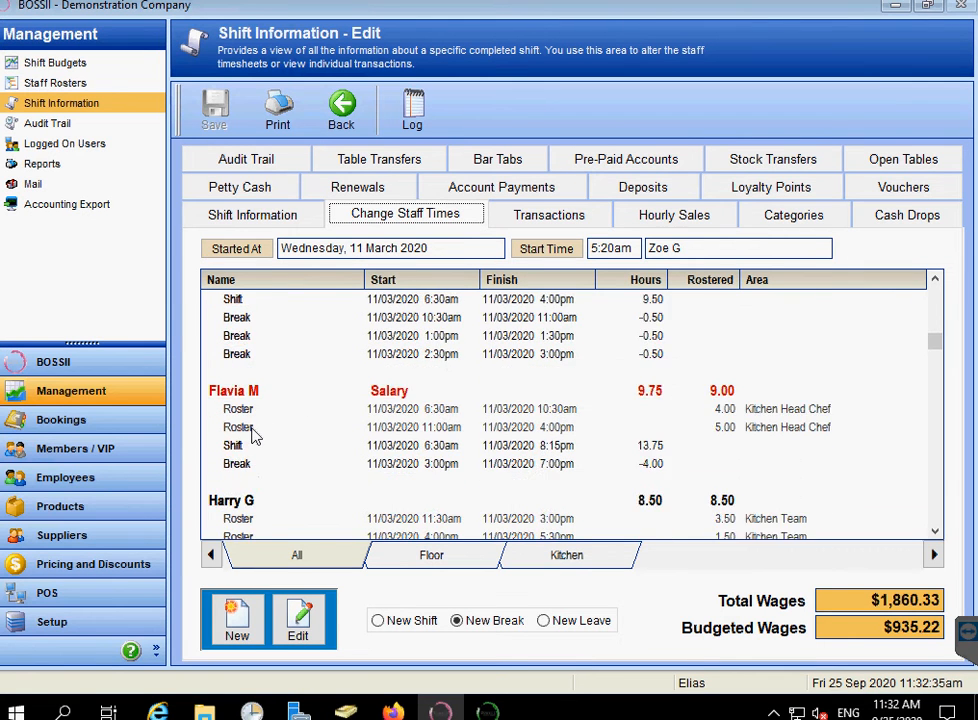
{"action": "scroll", "coordinate": [252, 437], "scroll_direction": "down", "scroll_amount": 7}
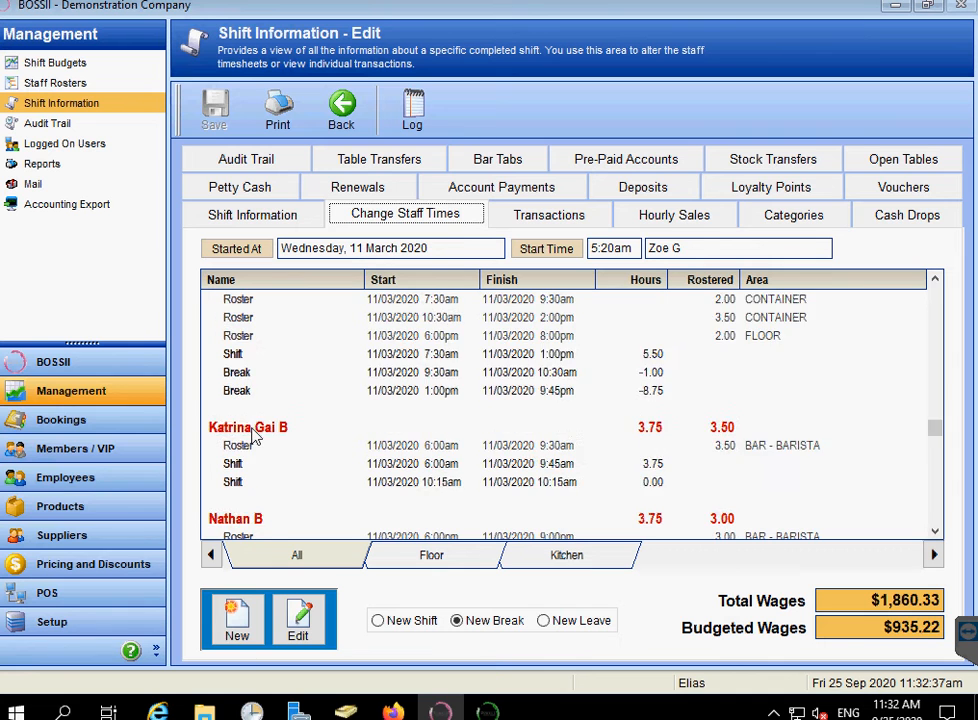
{"action": "scroll", "coordinate": [252, 437], "scroll_direction": "down", "scroll_amount": 5}
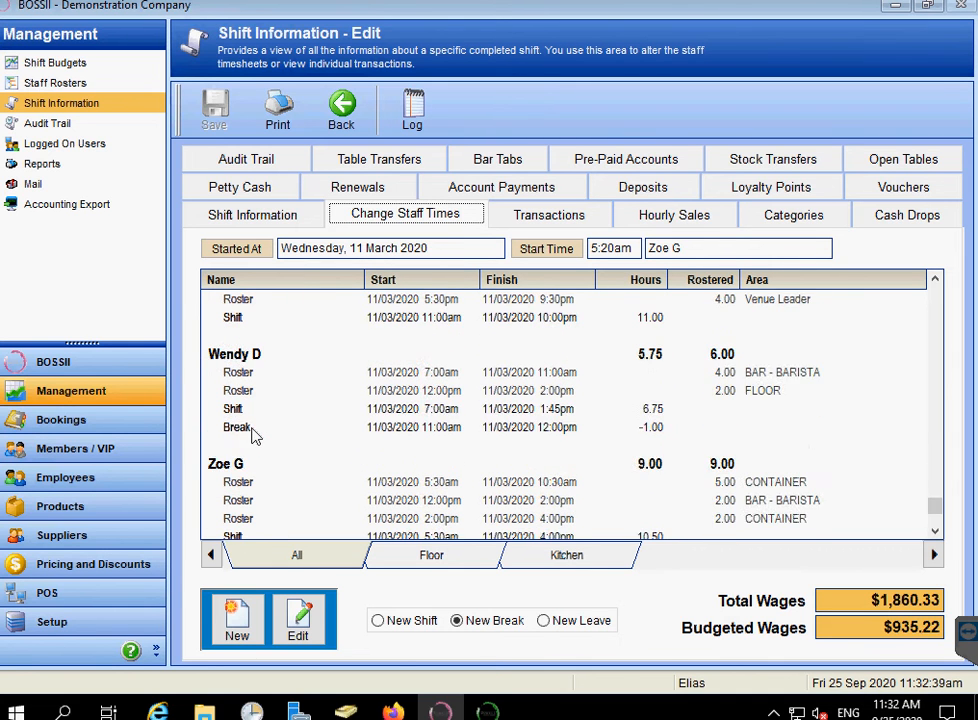
{"action": "scroll", "coordinate": [279, 445], "scroll_direction": "up", "scroll_amount": 2}
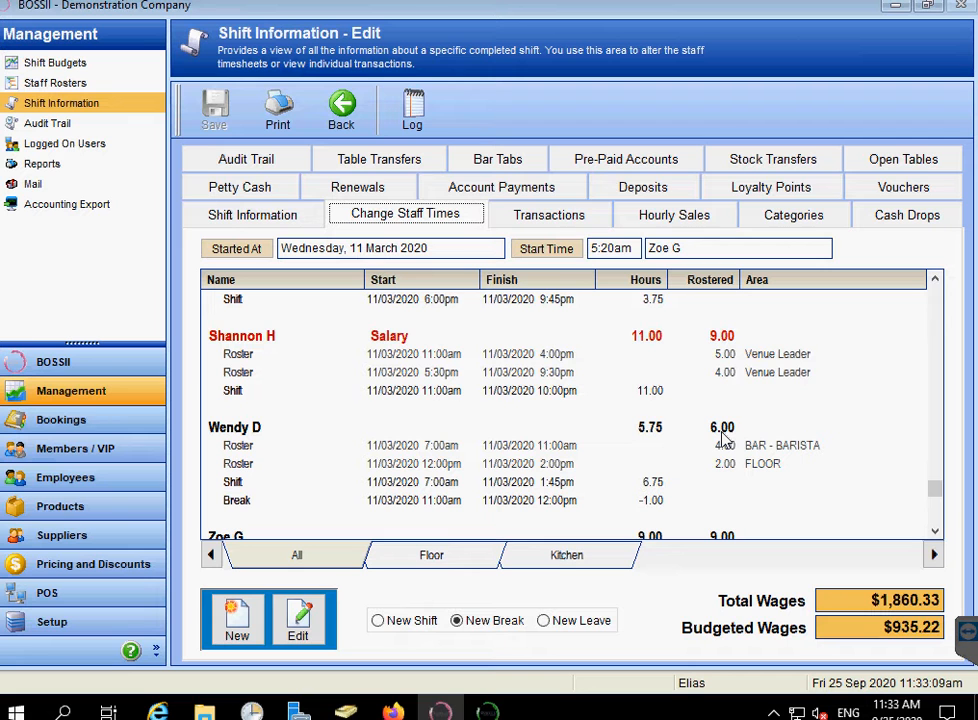
{"action": "scroll", "coordinate": [724, 438], "scroll_direction": "up", "scroll_amount": 4}
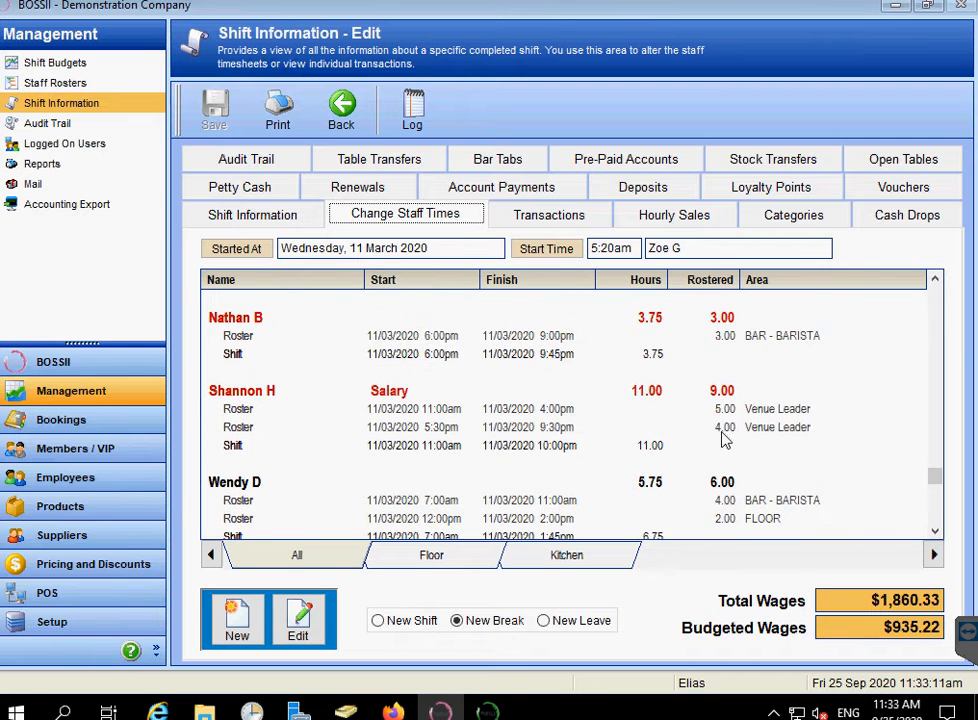
{"action": "scroll", "coordinate": [658, 443], "scroll_direction": "up", "scroll_amount": 1}
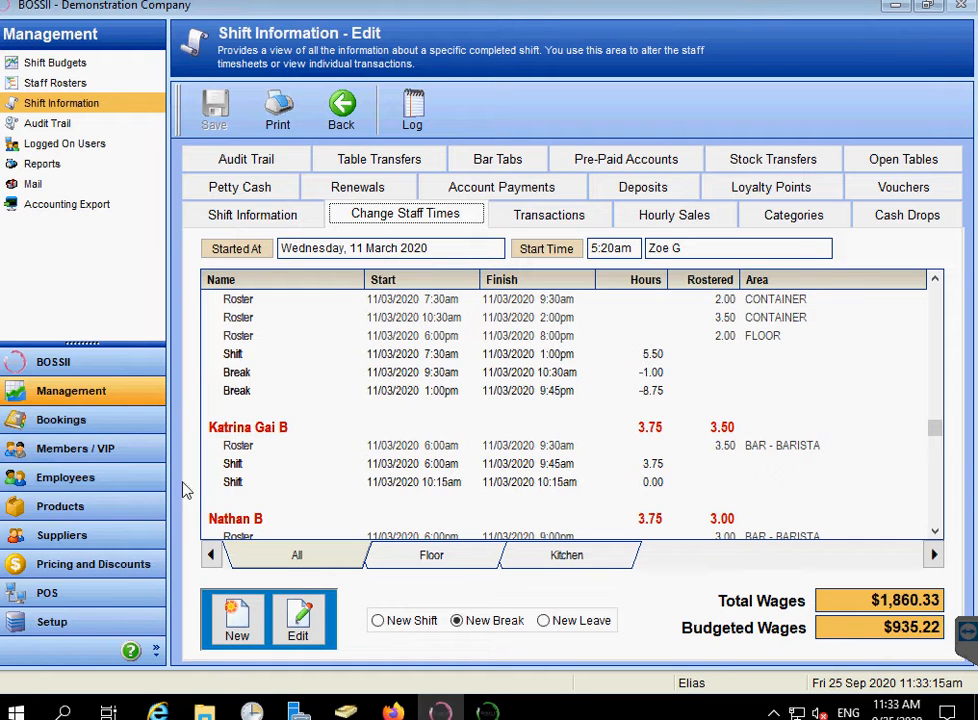
Step: Create a new break starting at 9:30am for the barista rostered from 6:00am to 9:30am
{"action": "left_click", "coordinate": [232, 465]}
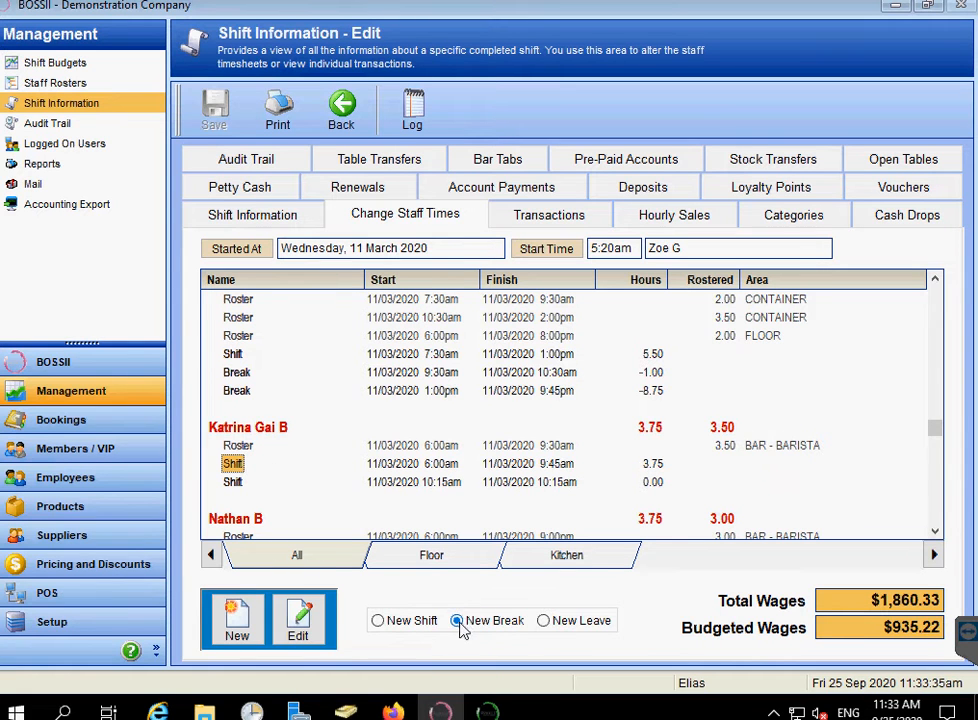
{"action": "left_click", "coordinate": [237, 627]}
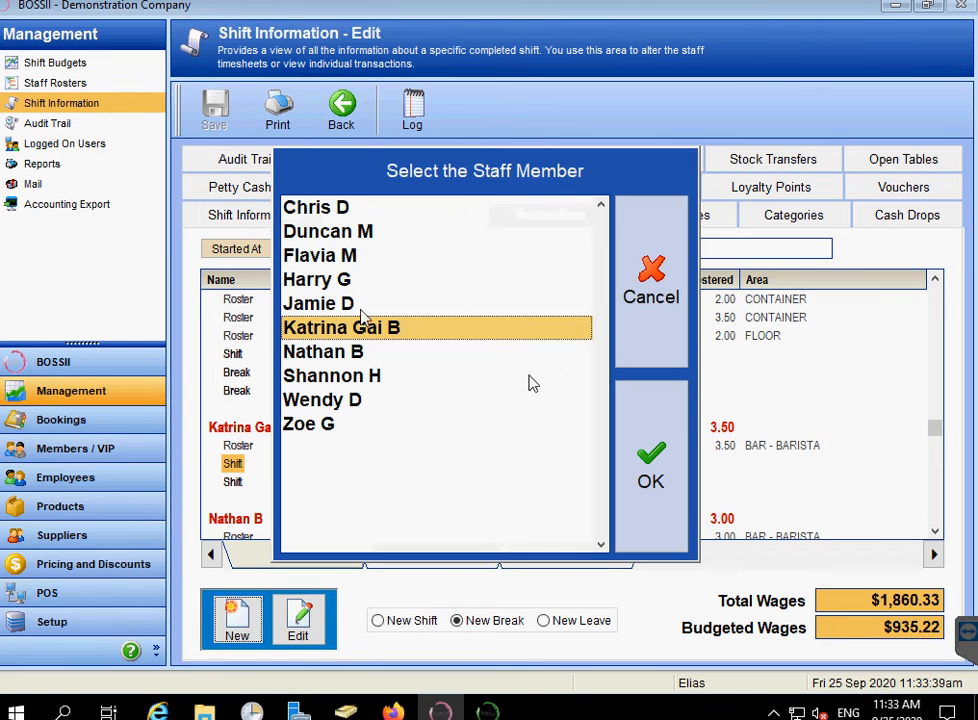
{"action": "left_click", "coordinate": [677, 519]}
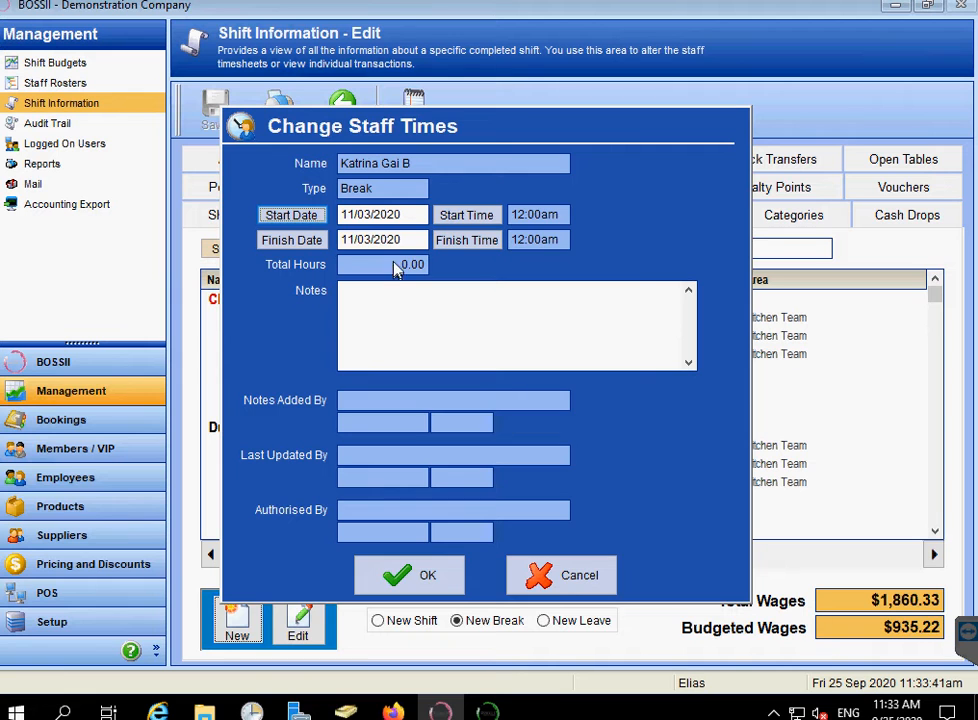
{"action": "left_click", "coordinate": [470, 215]}
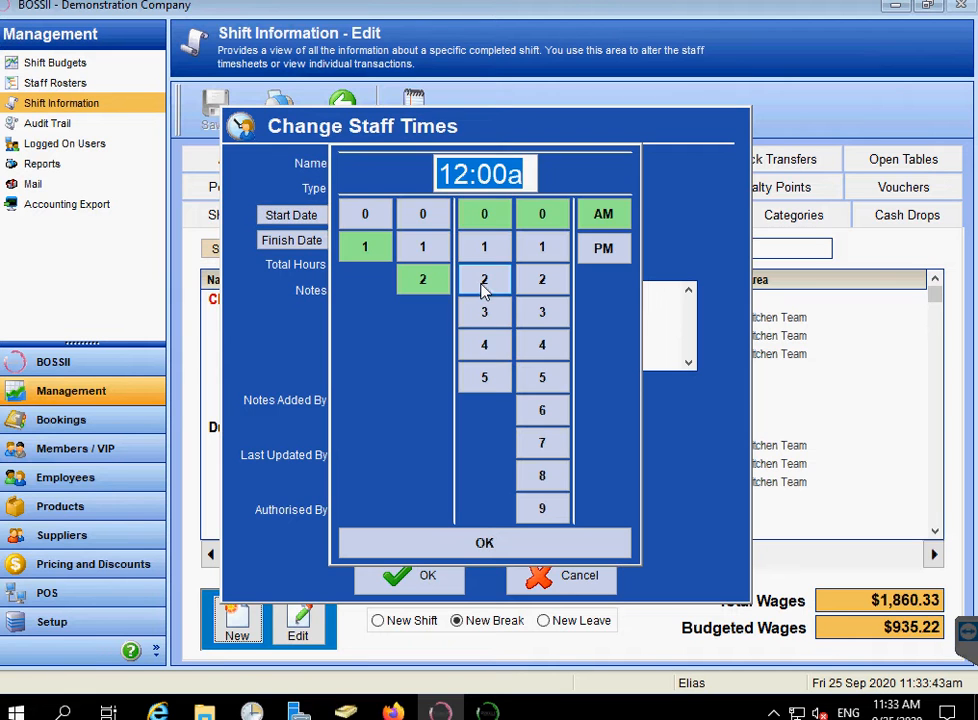
{"action": "left_click", "coordinate": [373, 217]}
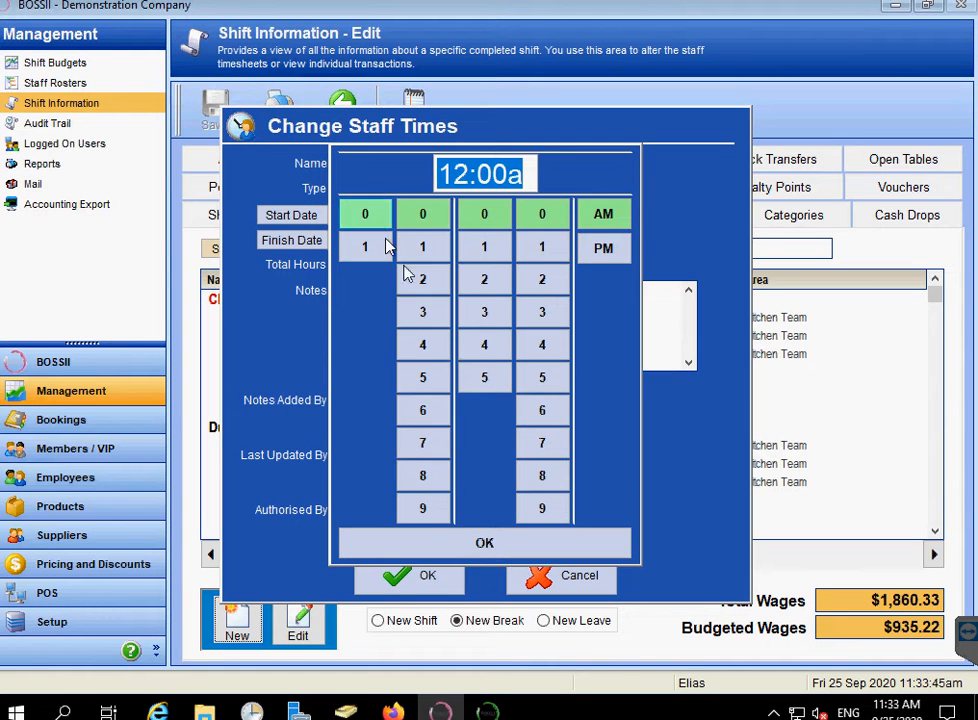
{"action": "left_click", "coordinate": [422, 509]}
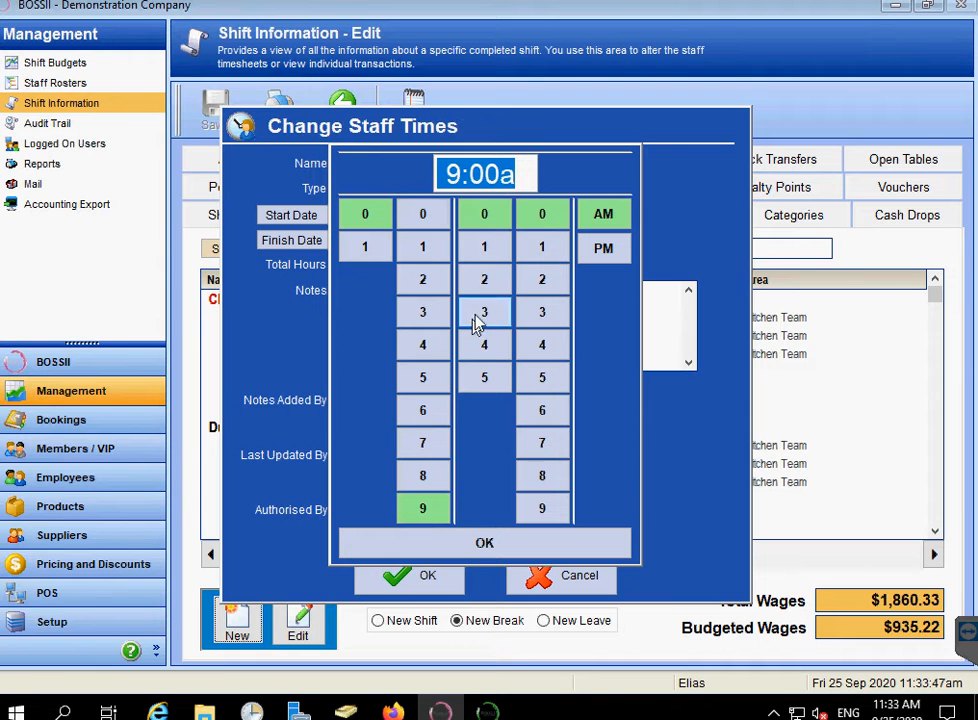
{"action": "left_click", "coordinate": [484, 312]}
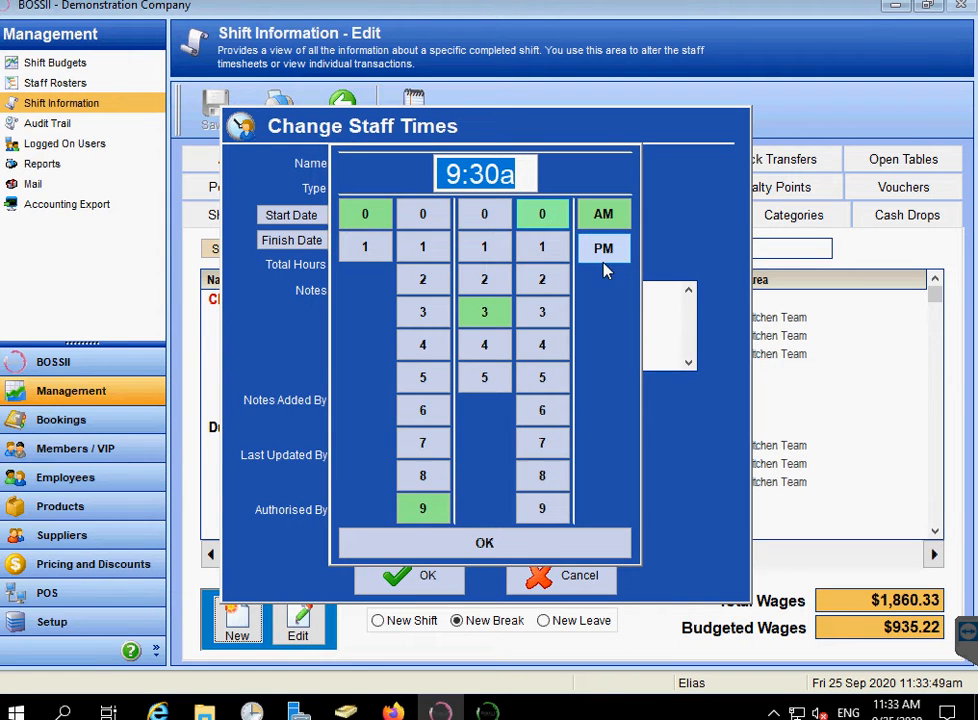
{"action": "left_click", "coordinate": [513, 547]}
Step: Set the new break's finish time to 9:45am and save the break
{"action": "left_click", "coordinate": [465, 239]}
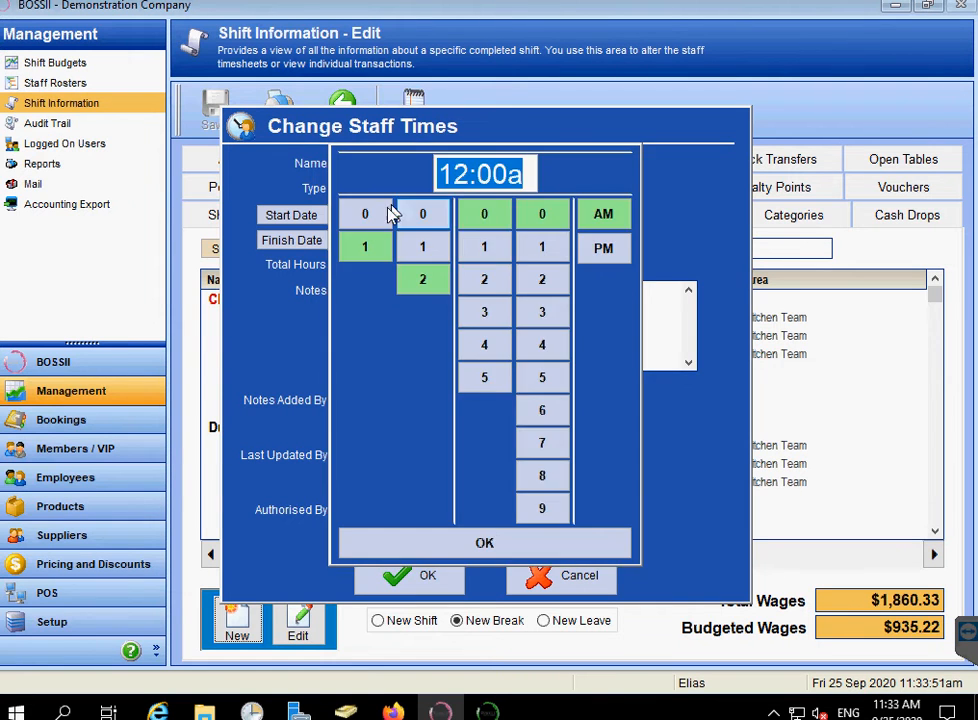
{"action": "left_click", "coordinate": [370, 215]}
{"action": "left_click", "coordinate": [422, 509]}
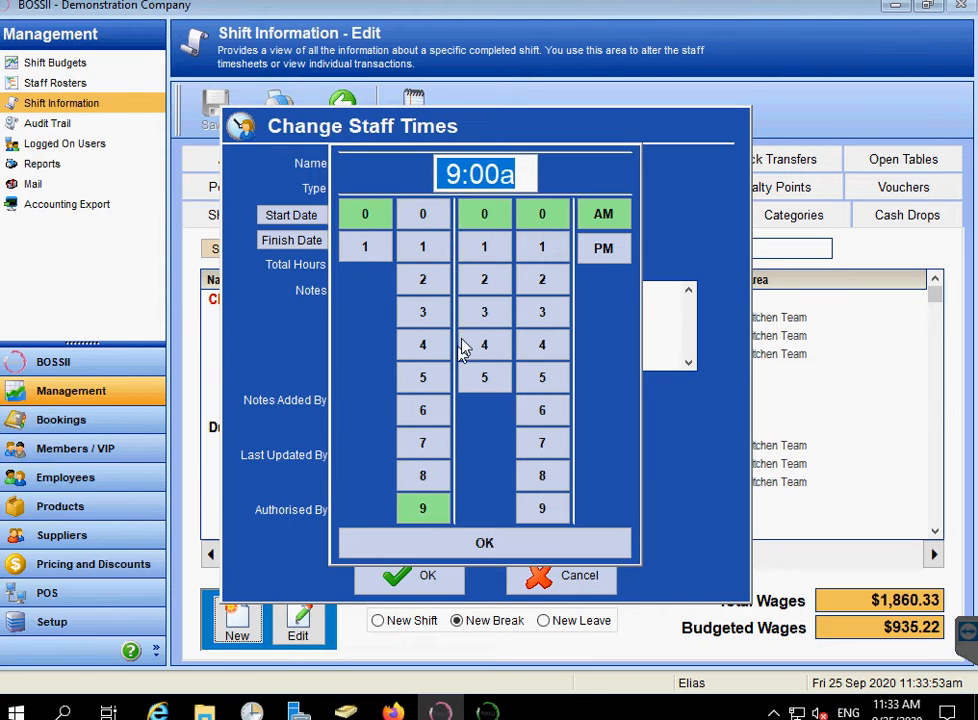
{"action": "left_click", "coordinate": [484, 345]}
{"action": "left_click", "coordinate": [545, 378]}
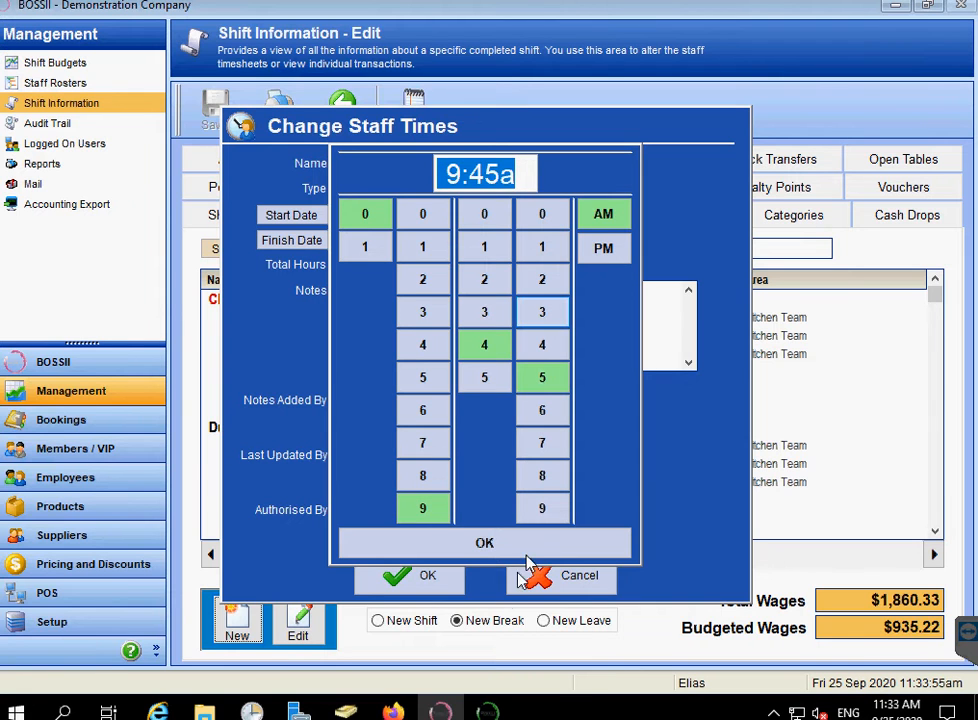
{"action": "left_click", "coordinate": [483, 543]}
{"action": "key", "text": "Return"}
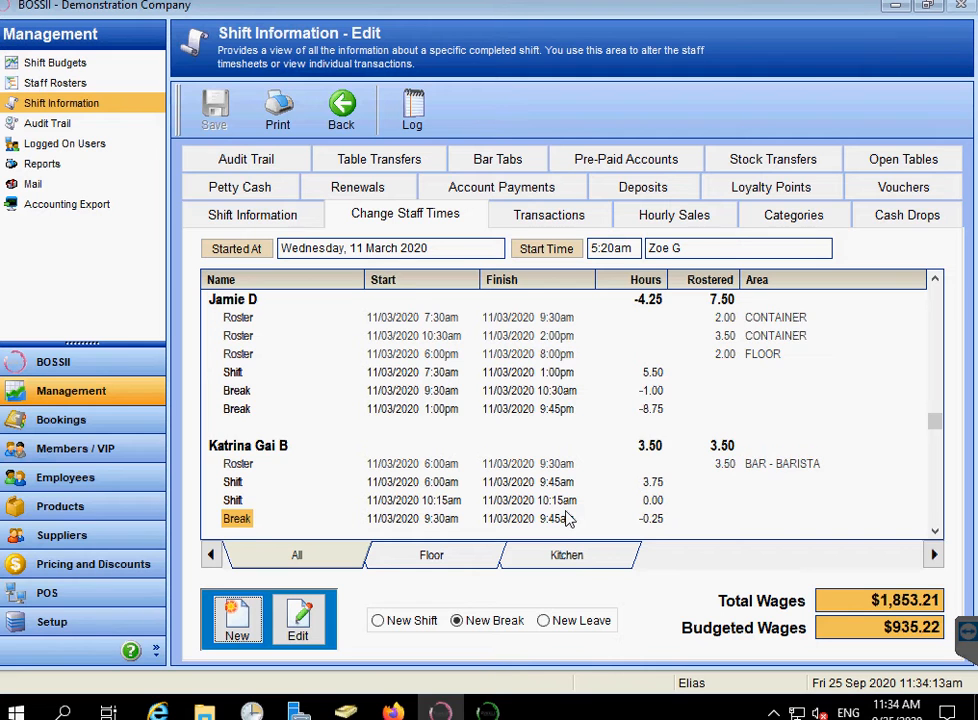
Step: Examine the morning barista's shift and break entries and those of the next employee in the list
{"action": "scroll", "coordinate": [566, 518], "scroll_direction": "down", "scroll_amount": 1}
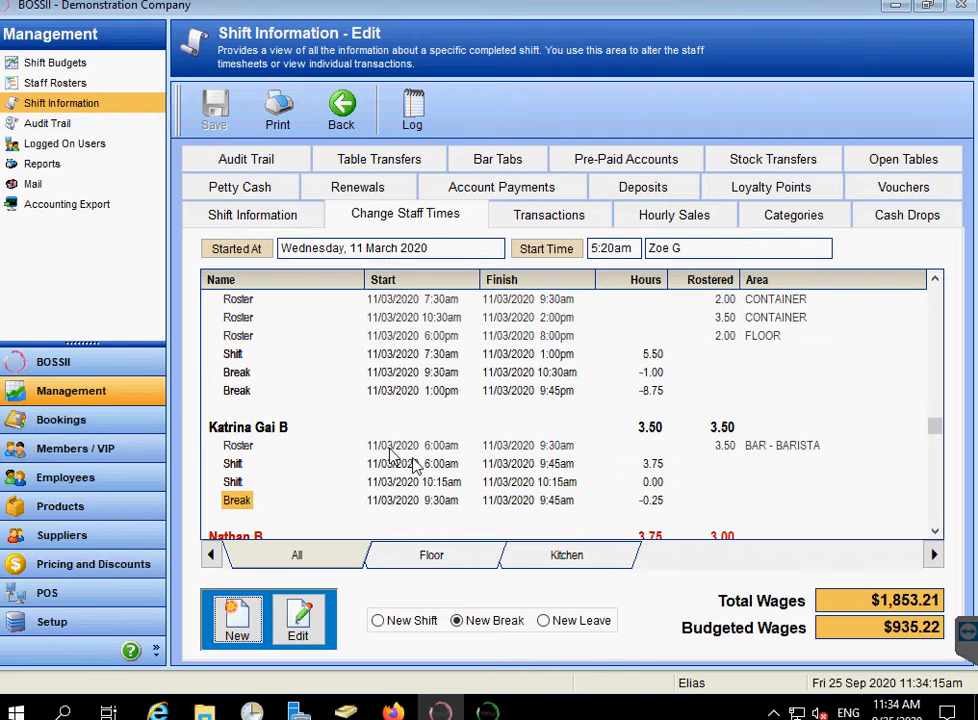
{"action": "scroll", "coordinate": [375, 455], "scroll_direction": "down", "scroll_amount": 4}
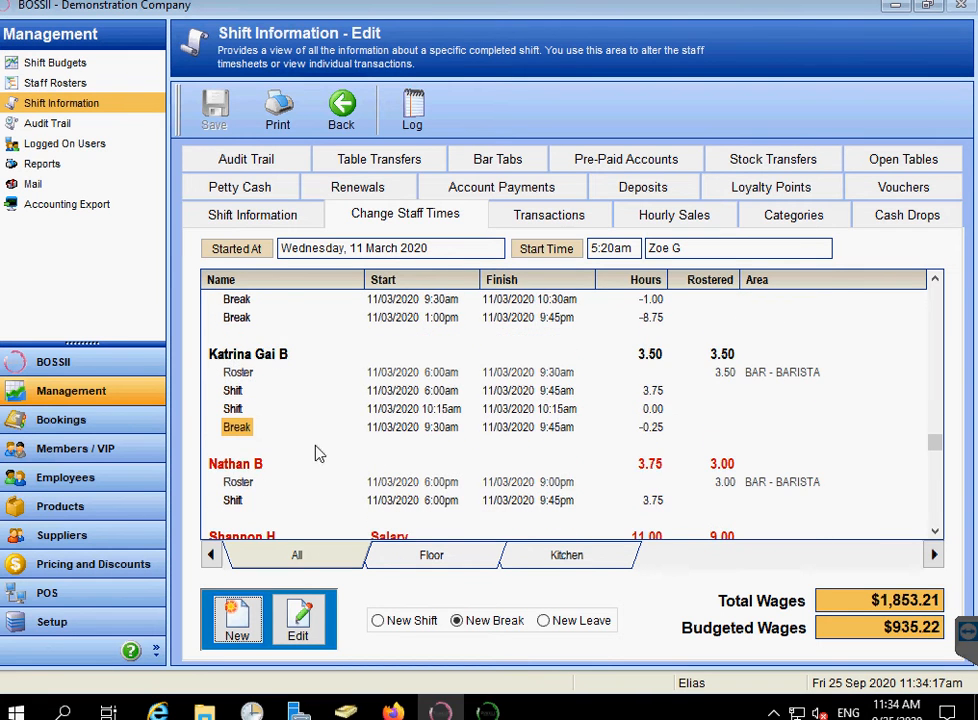
{"action": "scroll", "coordinate": [315, 454], "scroll_direction": "down", "scroll_amount": 3}
{"action": "left_click", "coordinate": [233, 445]}
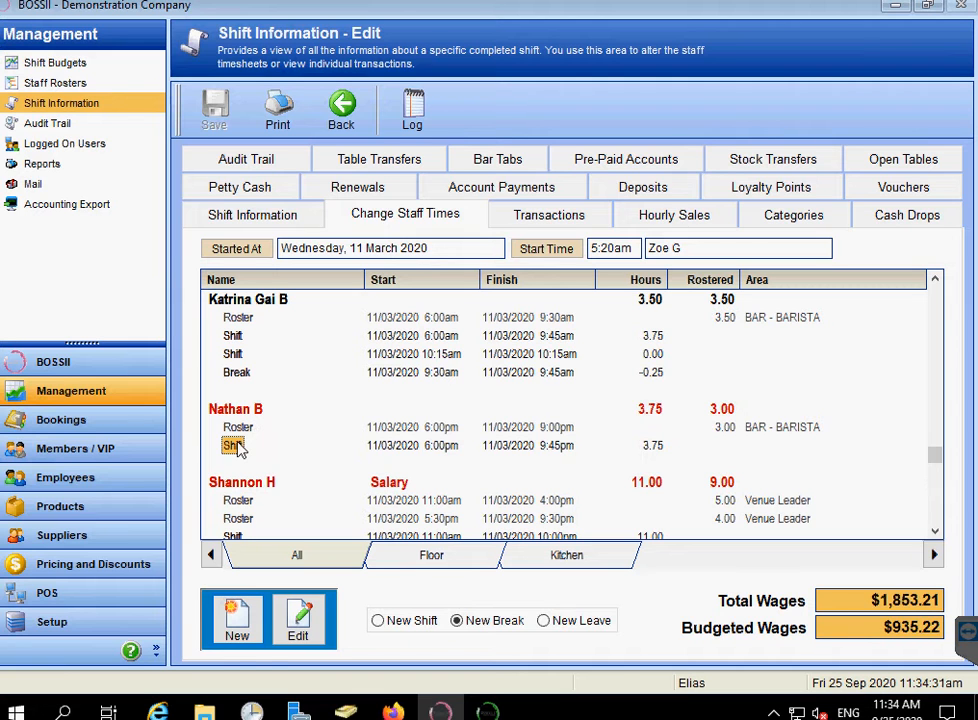
{"action": "left_click", "coordinate": [242, 373]}
{"action": "left_click", "coordinate": [241, 358]}
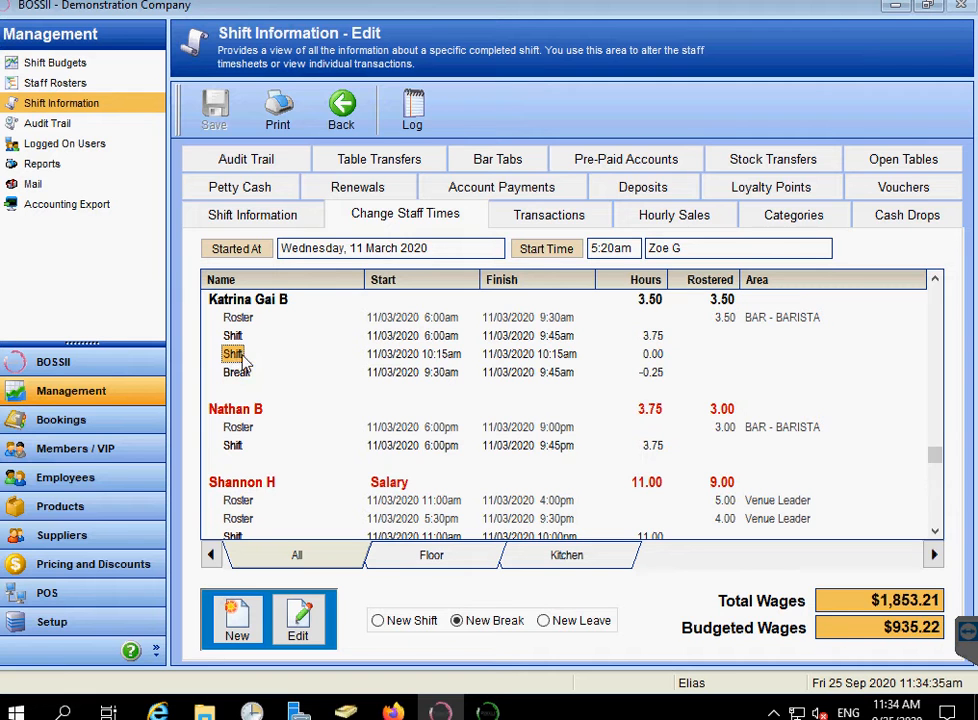
{"action": "left_click", "coordinate": [242, 372]}
{"action": "left_click", "coordinate": [240, 336]}
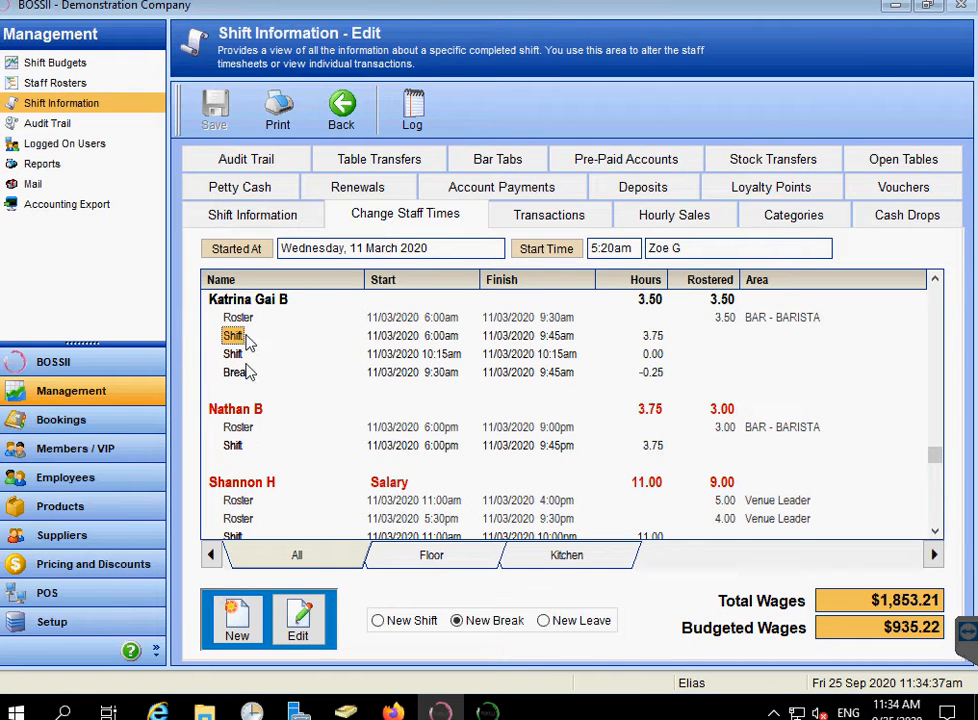
Step: Edit the evening barista's 6:00pm to 9:45pm shift and set its finish time to 10:45am
{"action": "left_click", "coordinate": [234, 445]}
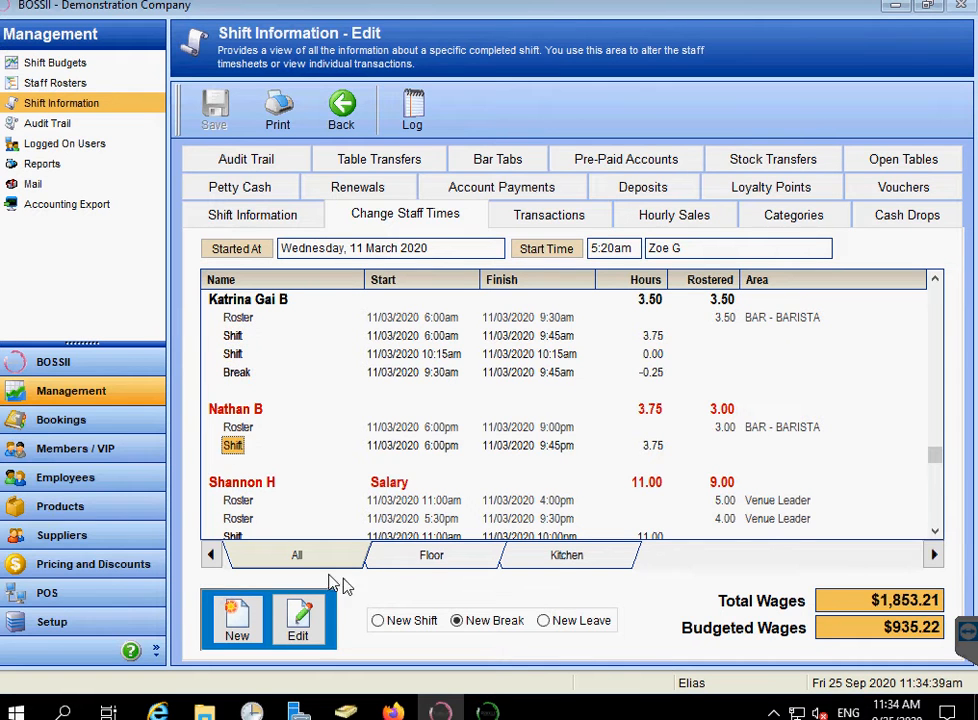
{"action": "left_click", "coordinate": [299, 622]}
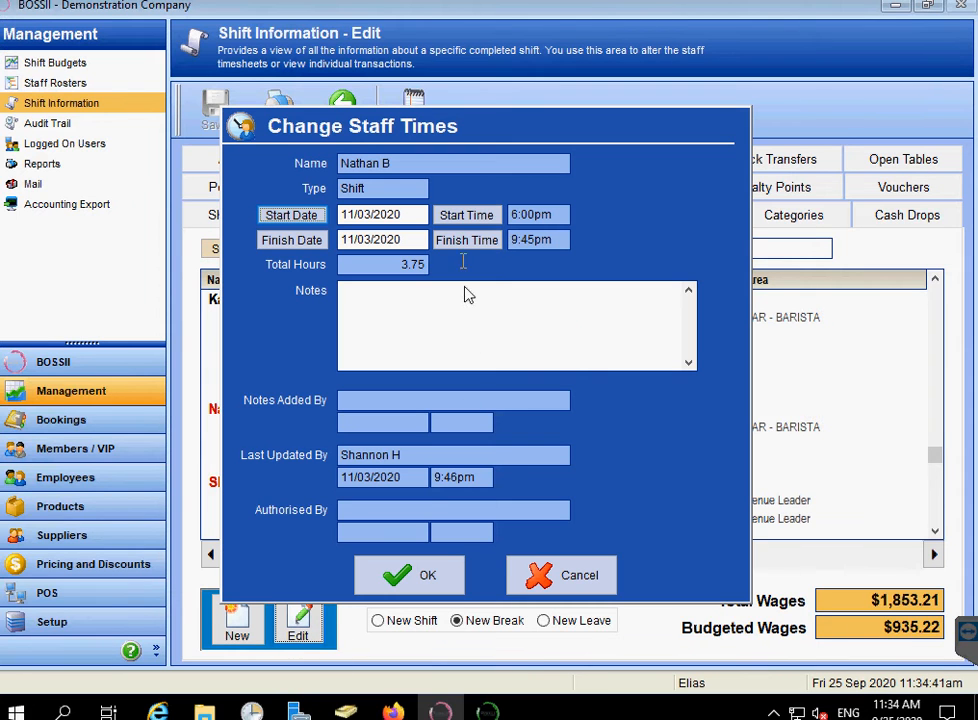
{"action": "left_click", "coordinate": [472, 245]}
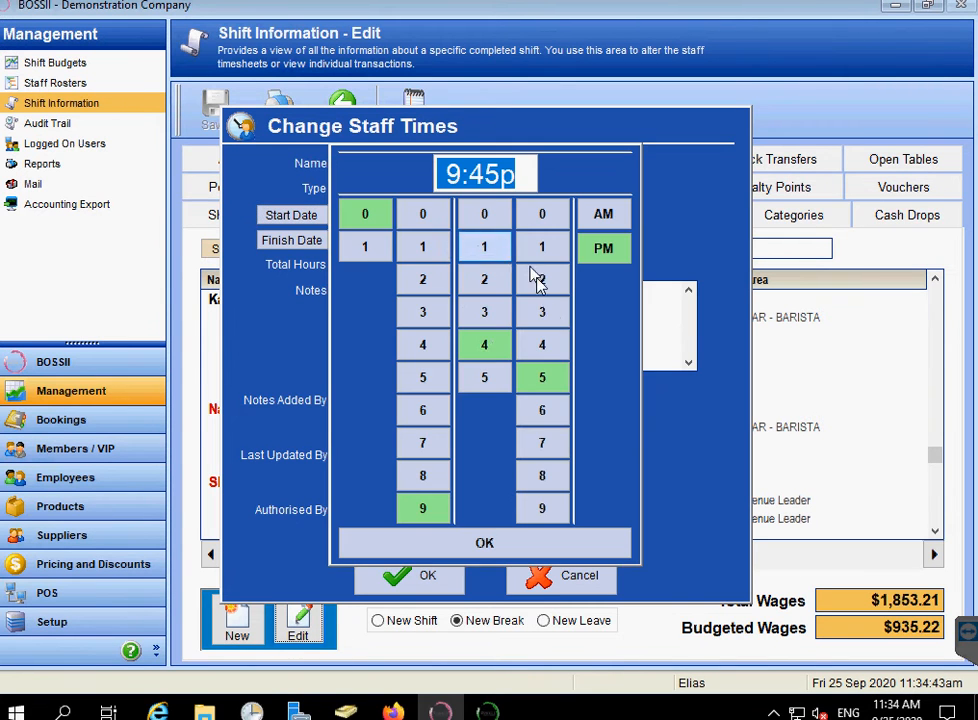
{"action": "left_click", "coordinate": [366, 250]}
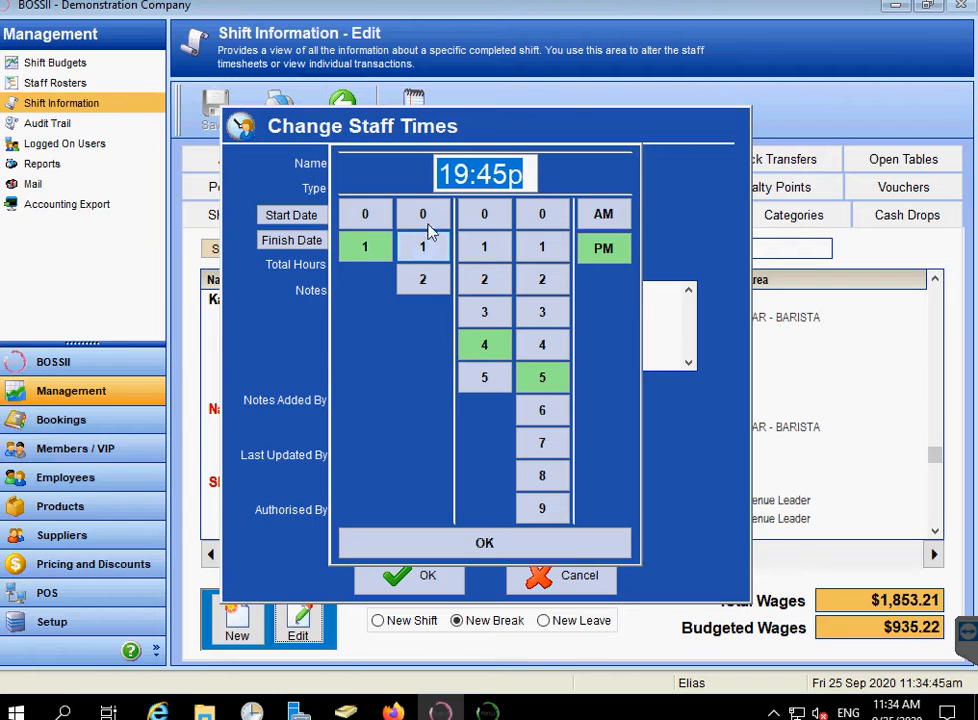
{"action": "left_click", "coordinate": [424, 218]}
{"action": "left_click", "coordinate": [365, 247]}
{"action": "left_click", "coordinate": [423, 216]}
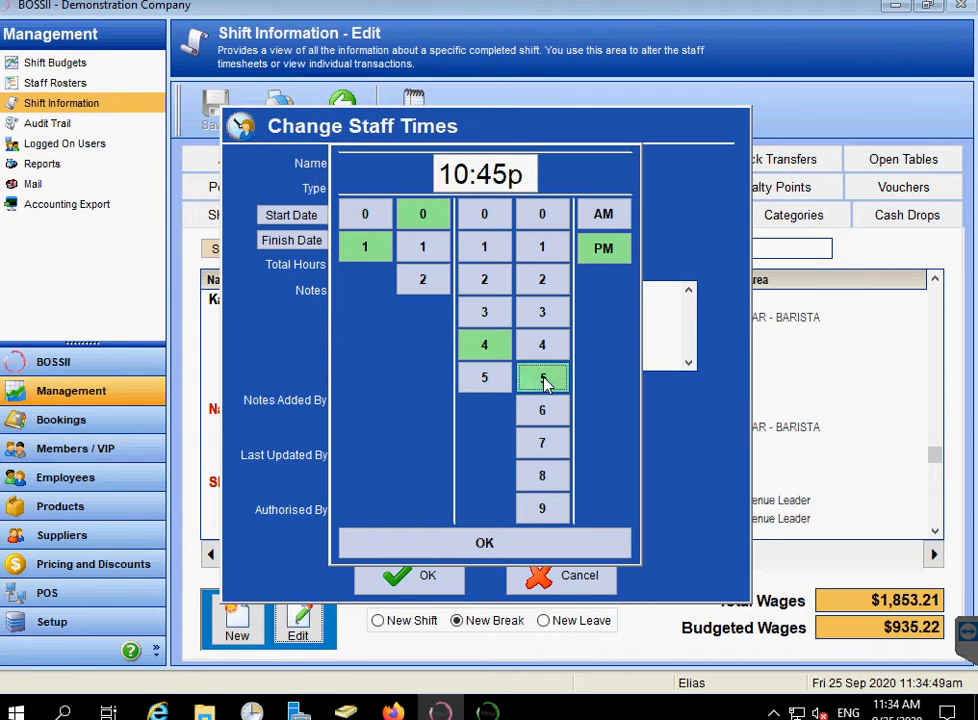
{"action": "left_click", "coordinate": [598, 222]}
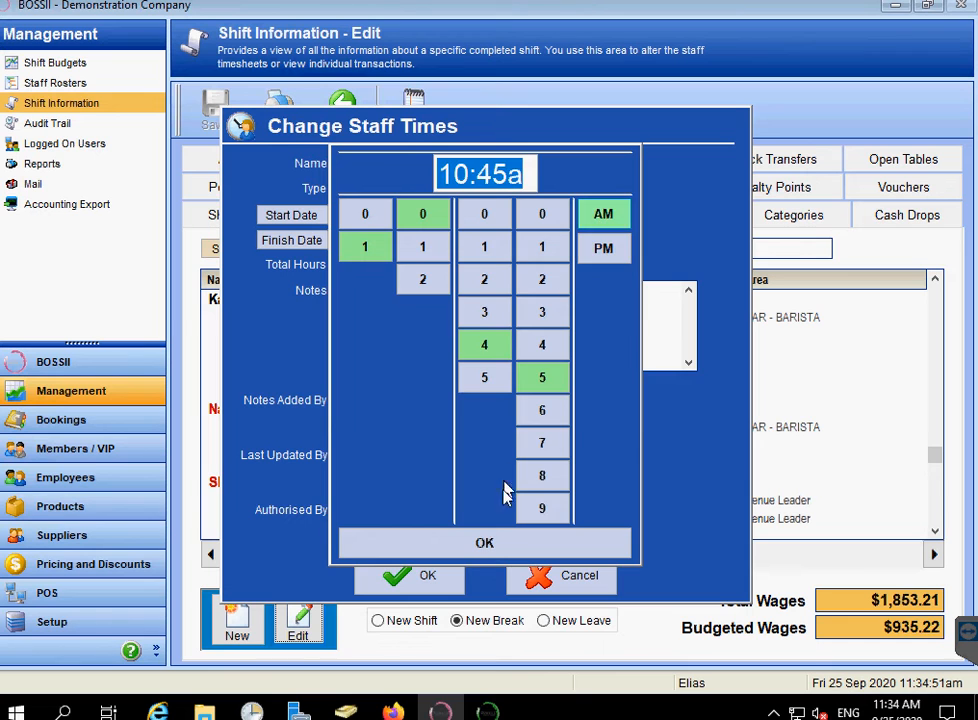
{"action": "left_click", "coordinate": [505, 540]}
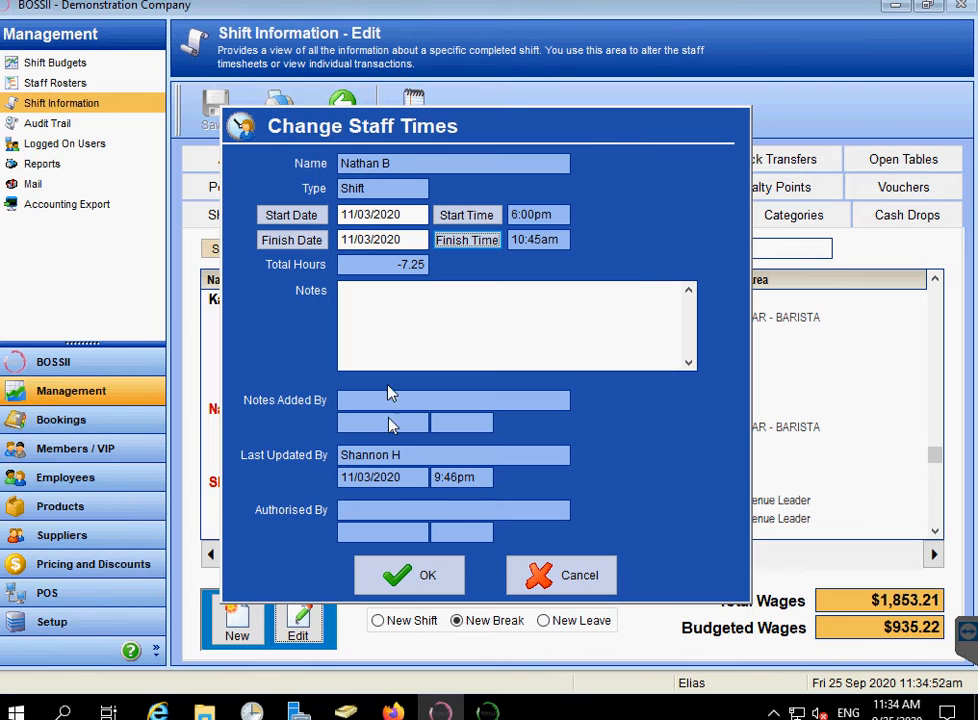
Step: Set the finish time of the evening barista's shift to 10:45pm and save the staff time change
{"action": "left_click", "coordinate": [495, 242]}
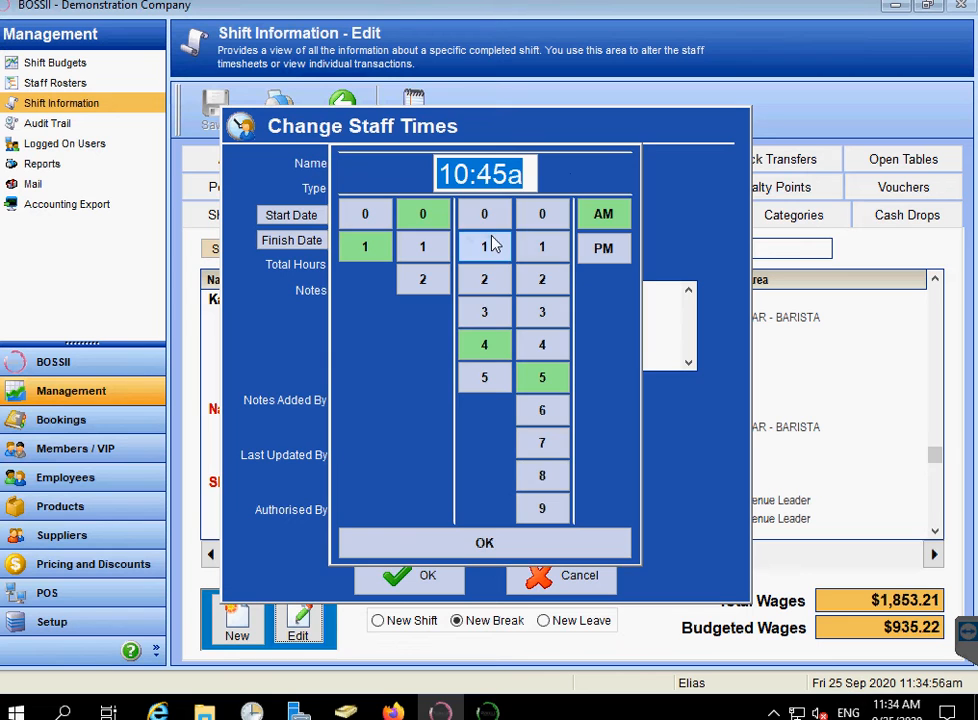
{"action": "left_click", "coordinate": [601, 250]}
{"action": "left_click", "coordinate": [482, 541]}
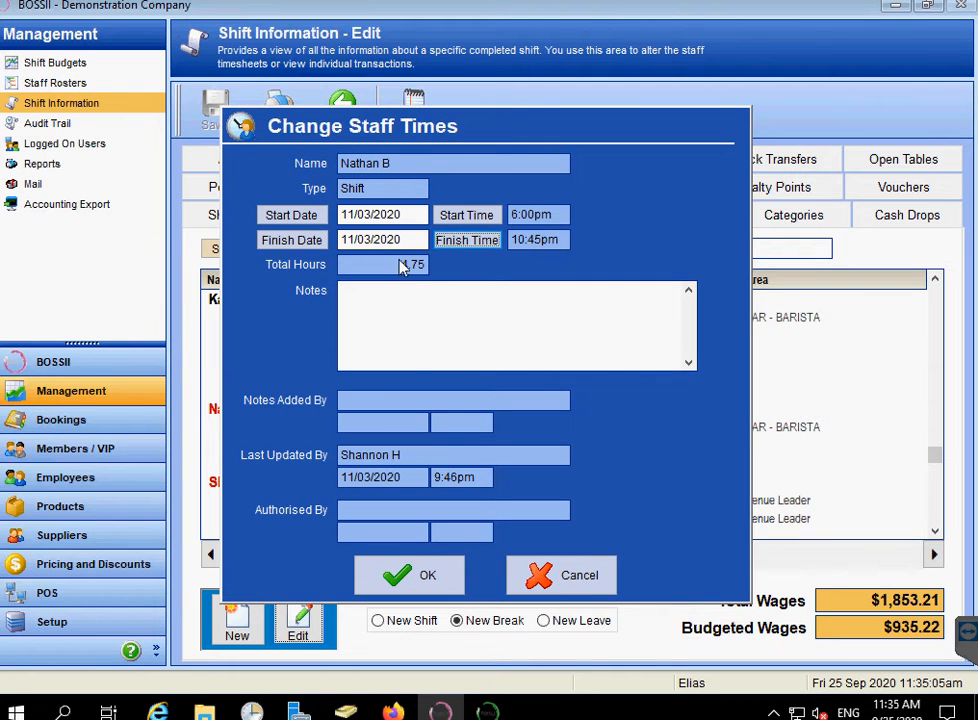
{"action": "left_click", "coordinate": [424, 573]}
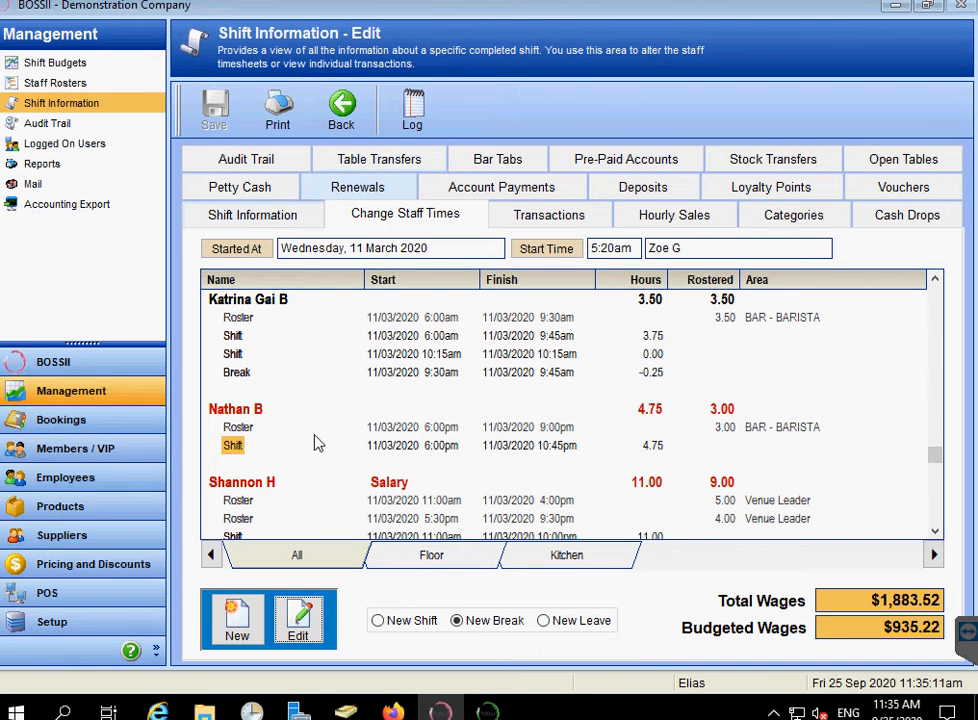
Step: Review the remaining employees' roster, shift and break entries for the 11 March 2020 shift, including the kitchen staff
{"action": "scroll", "coordinate": [316, 443], "scroll_direction": "down", "scroll_amount": 5}
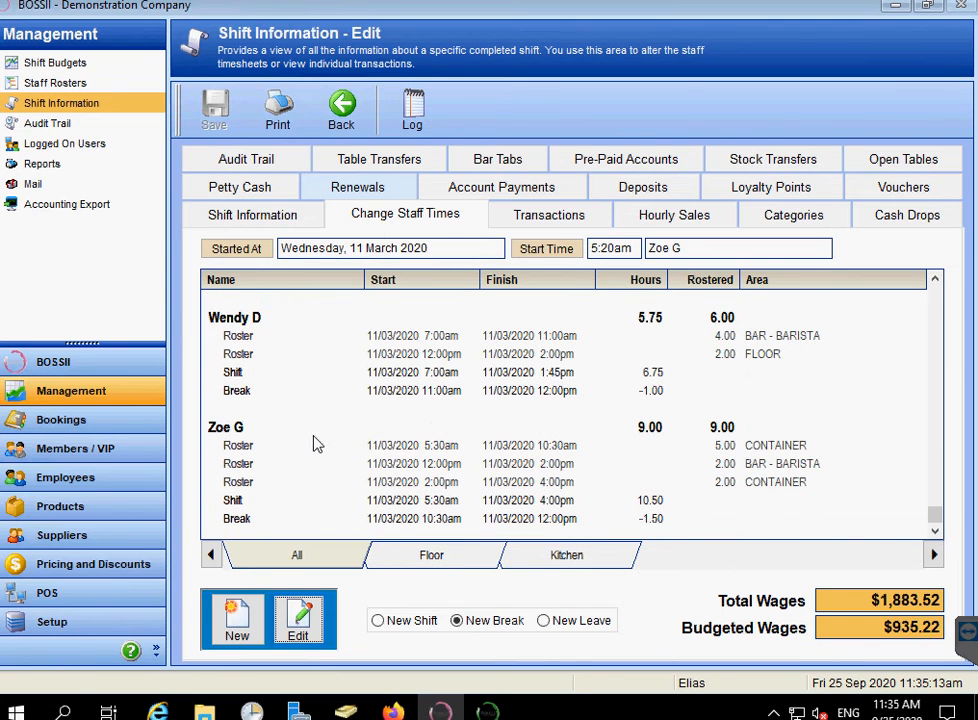
{"action": "scroll", "coordinate": [316, 443], "scroll_direction": "up", "scroll_amount": 6}
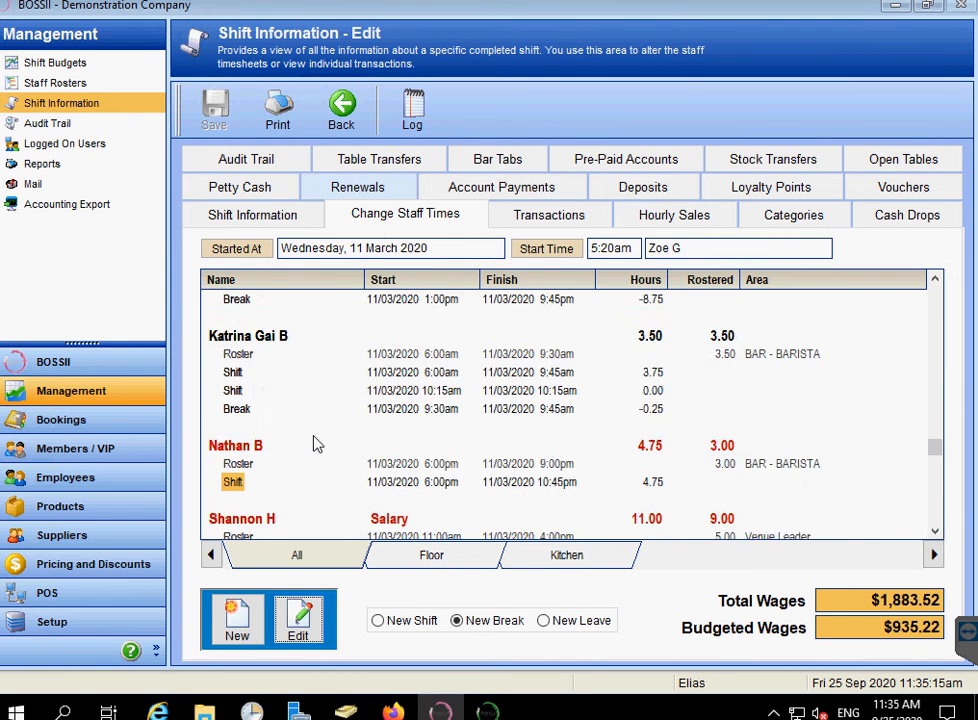
{"action": "scroll", "coordinate": [316, 443], "scroll_direction": "up", "scroll_amount": 8}
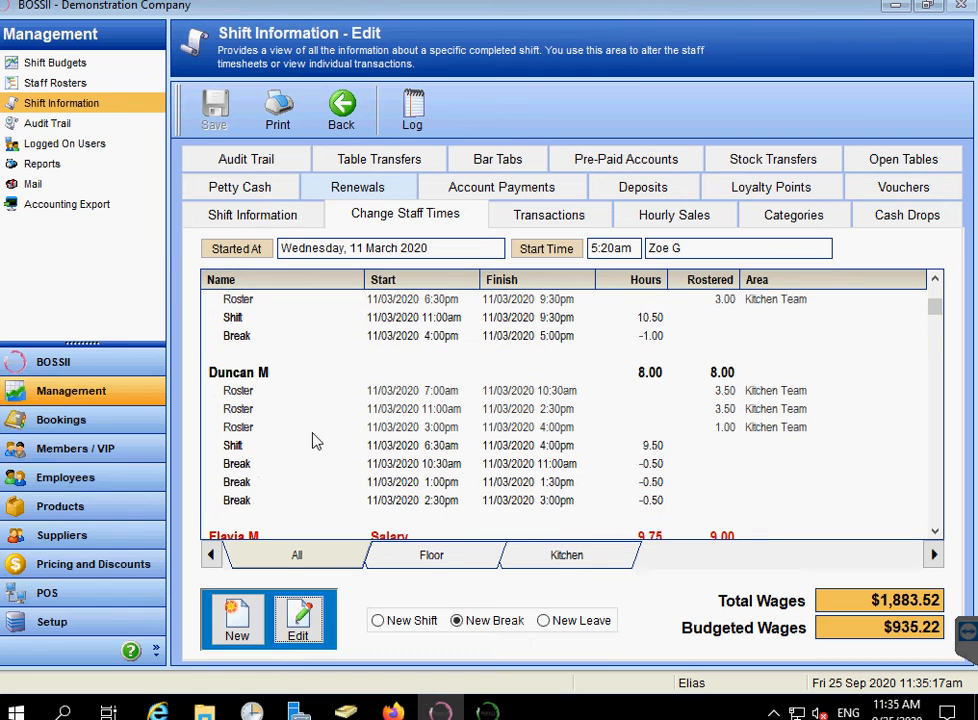
{"action": "scroll", "coordinate": [316, 443], "scroll_direction": "up", "scroll_amount": 3}
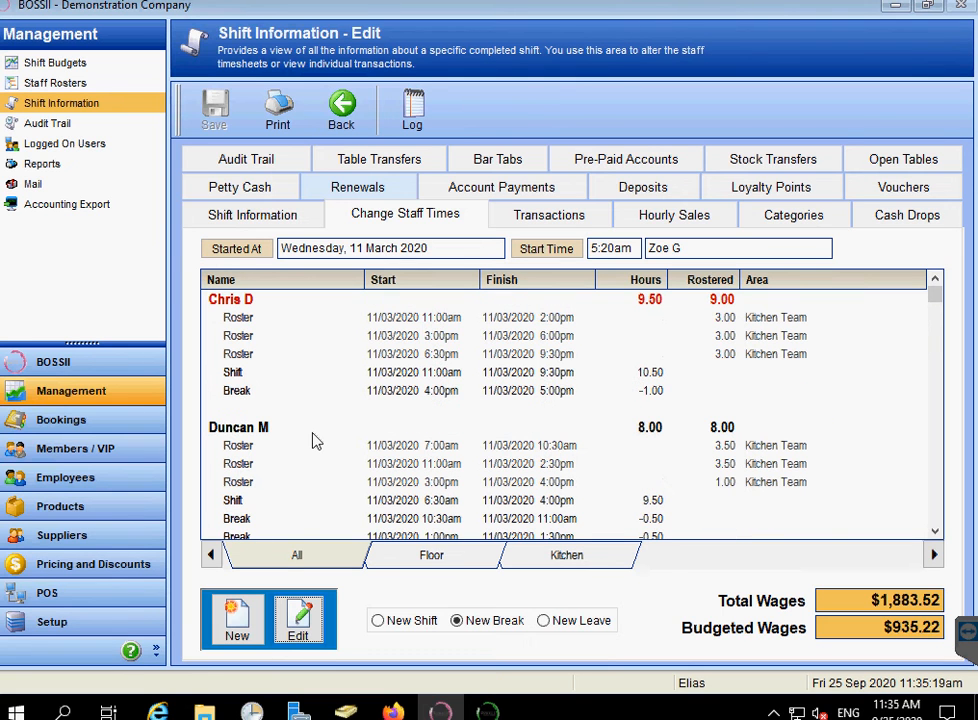
{"action": "scroll", "coordinate": [316, 443], "scroll_direction": "down", "scroll_amount": 5}
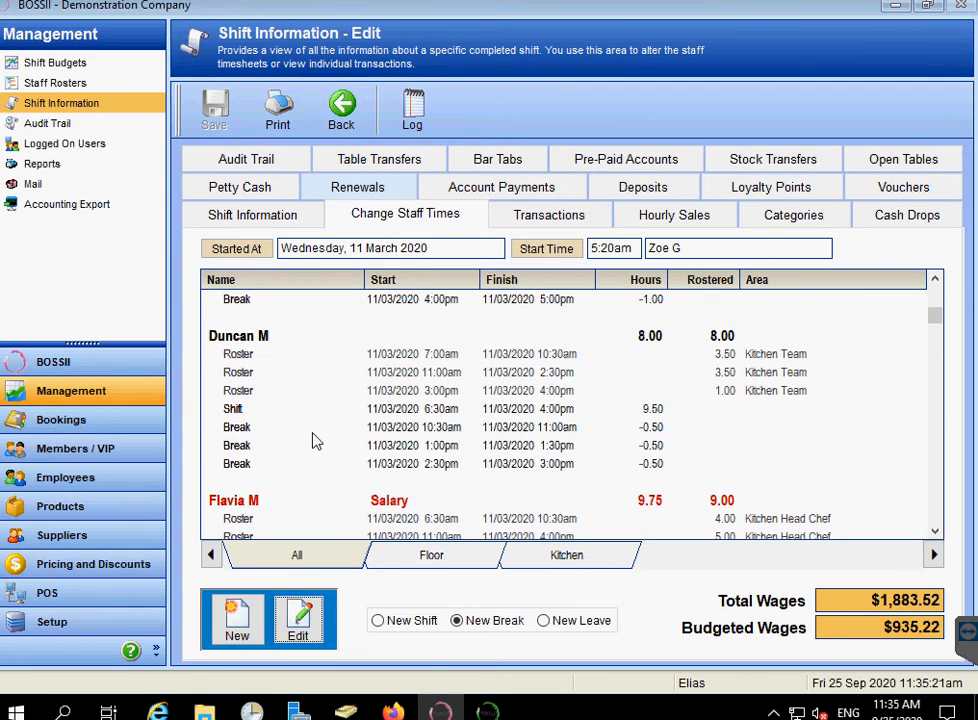
{"action": "scroll", "coordinate": [316, 443], "scroll_direction": "down", "scroll_amount": 4}
{"action": "scroll", "coordinate": [316, 443], "scroll_direction": "down", "scroll_amount": 5}
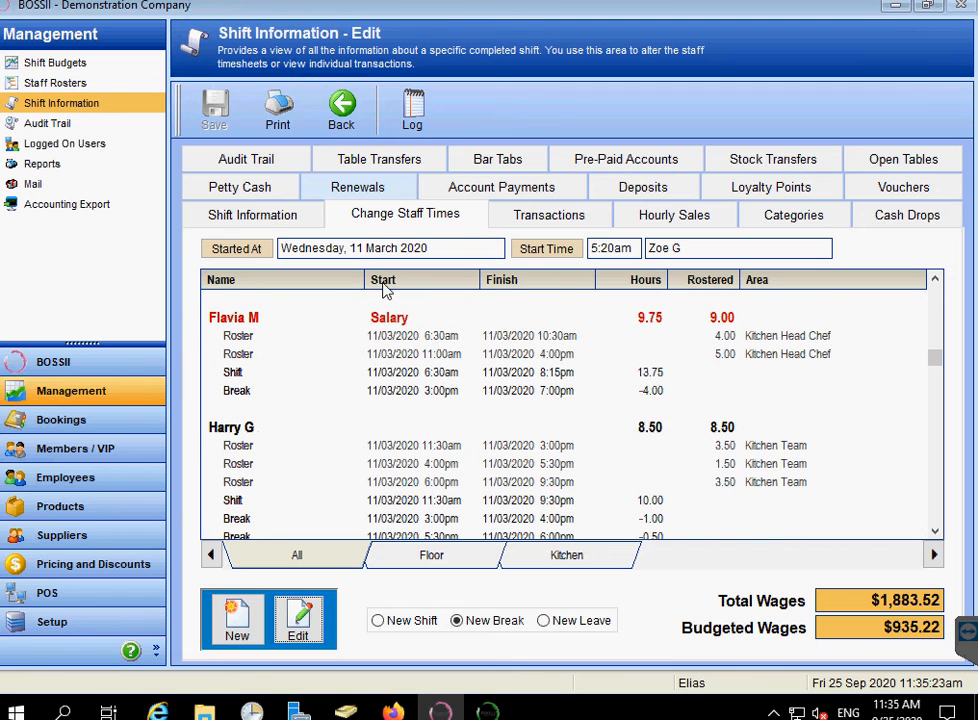
Step: Leave the shift information and open the Wages report from the Staff Reports category
{"action": "left_click", "coordinate": [341, 110]}
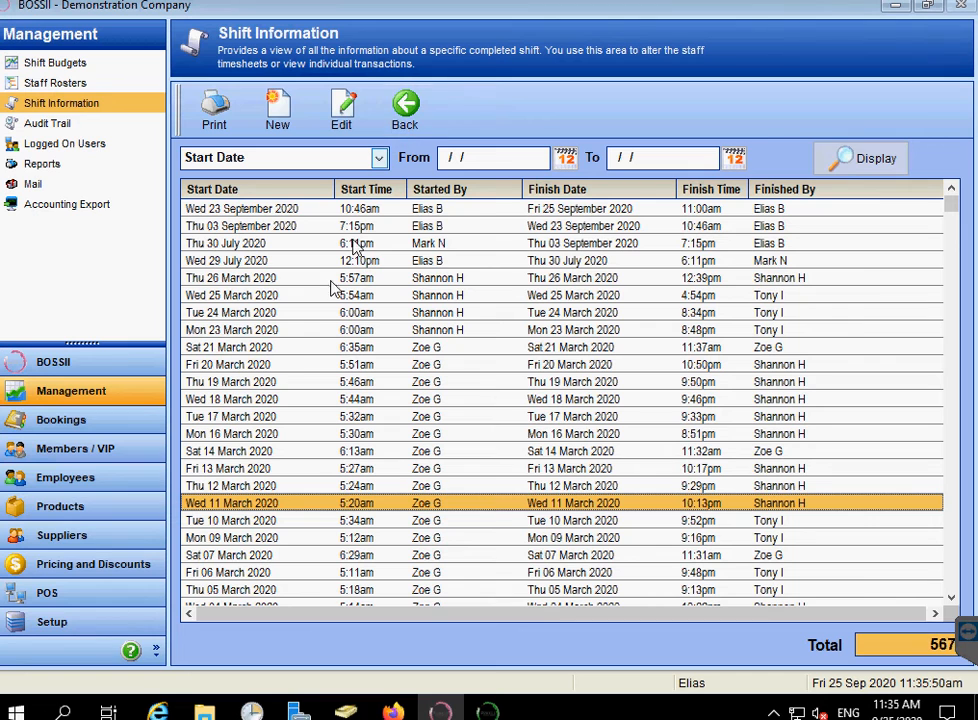
{"action": "left_click", "coordinate": [405, 117]}
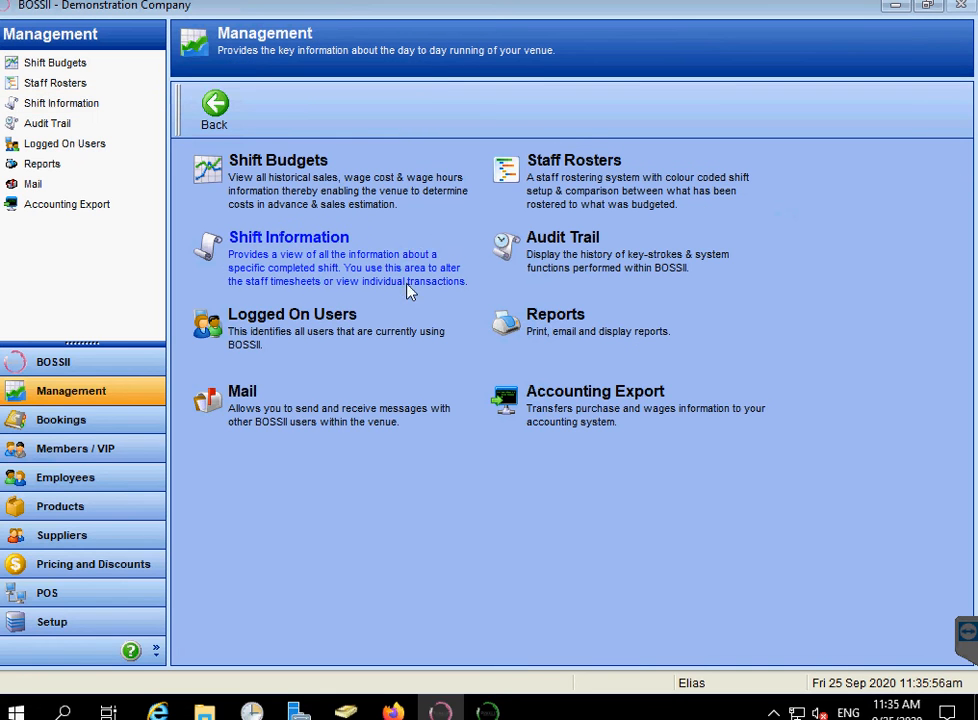
{"action": "left_click", "coordinate": [561, 330]}
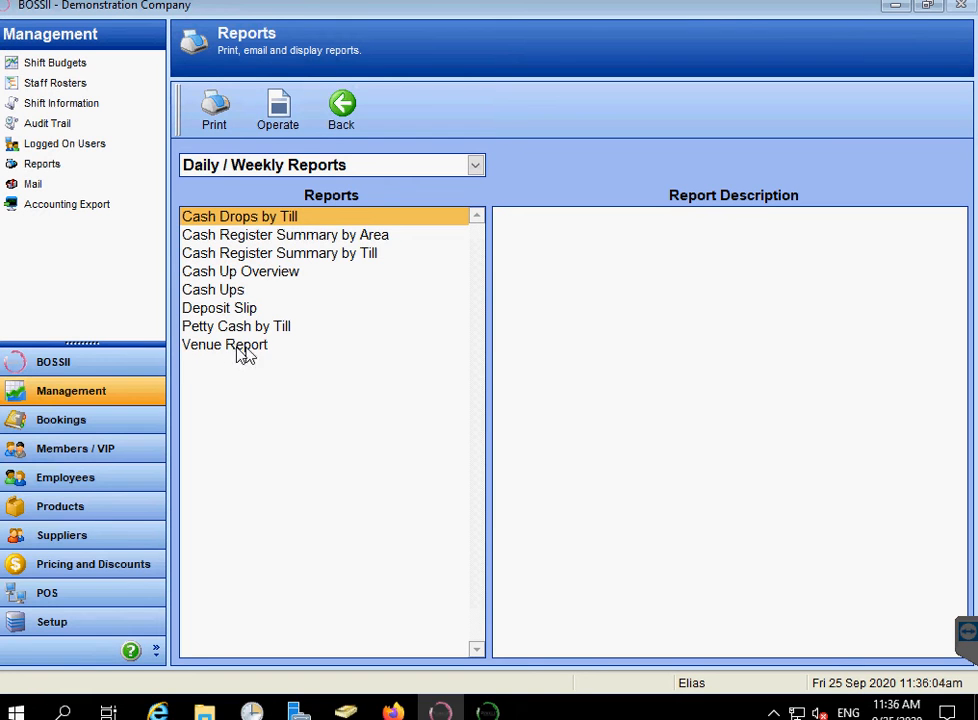
{"action": "left_click", "coordinate": [476, 166]}
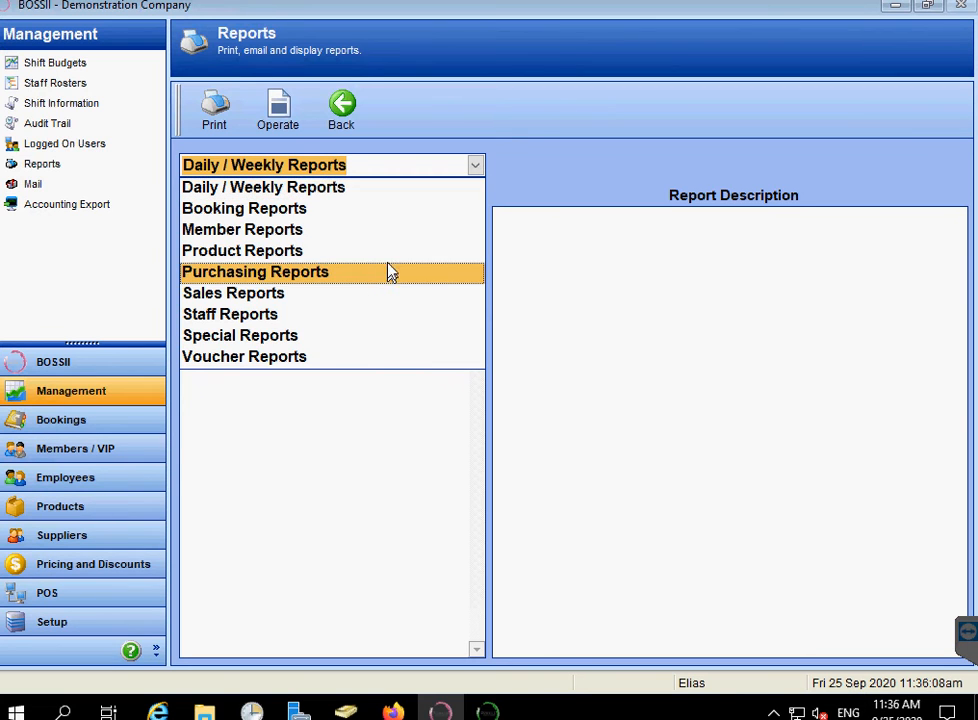
{"action": "left_click", "coordinate": [295, 315]}
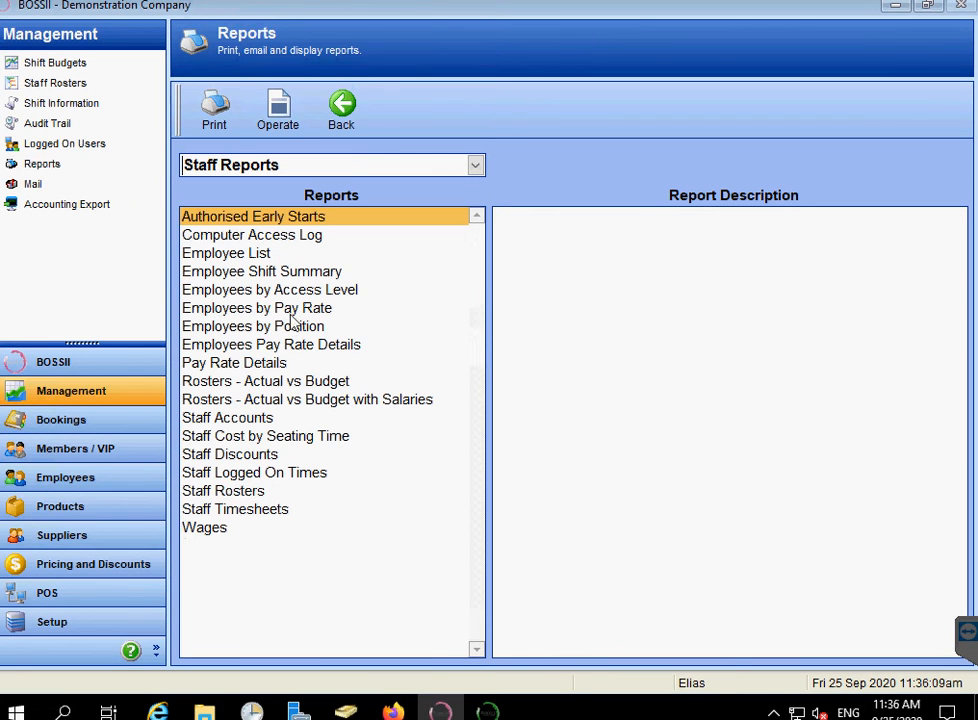
{"action": "left_click", "coordinate": [226, 530]}
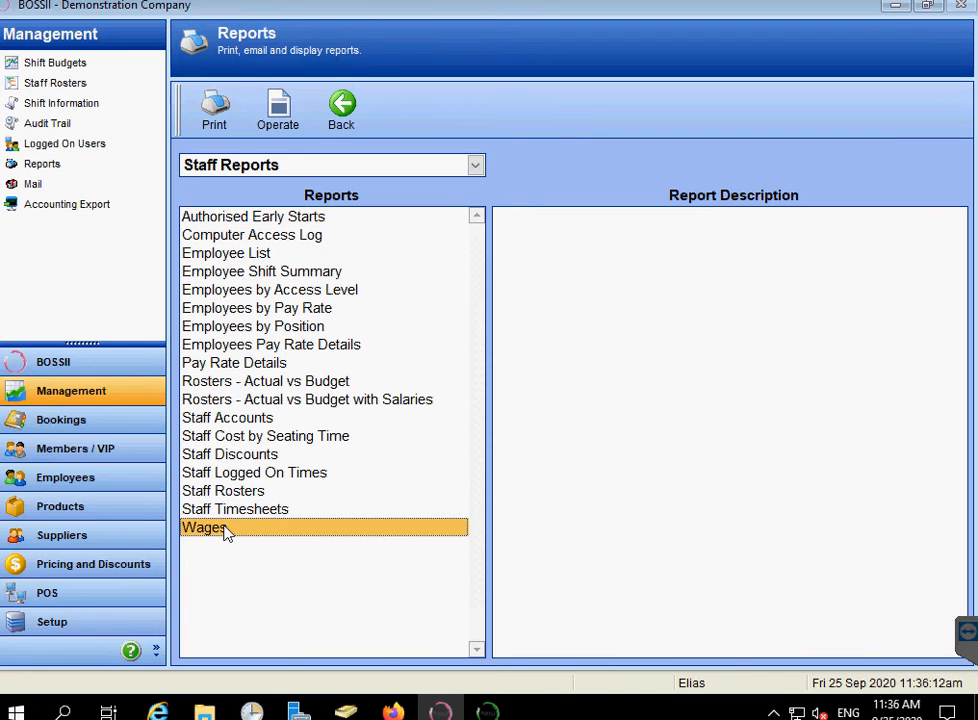
{"action": "double_click", "coordinate": [226, 530]}
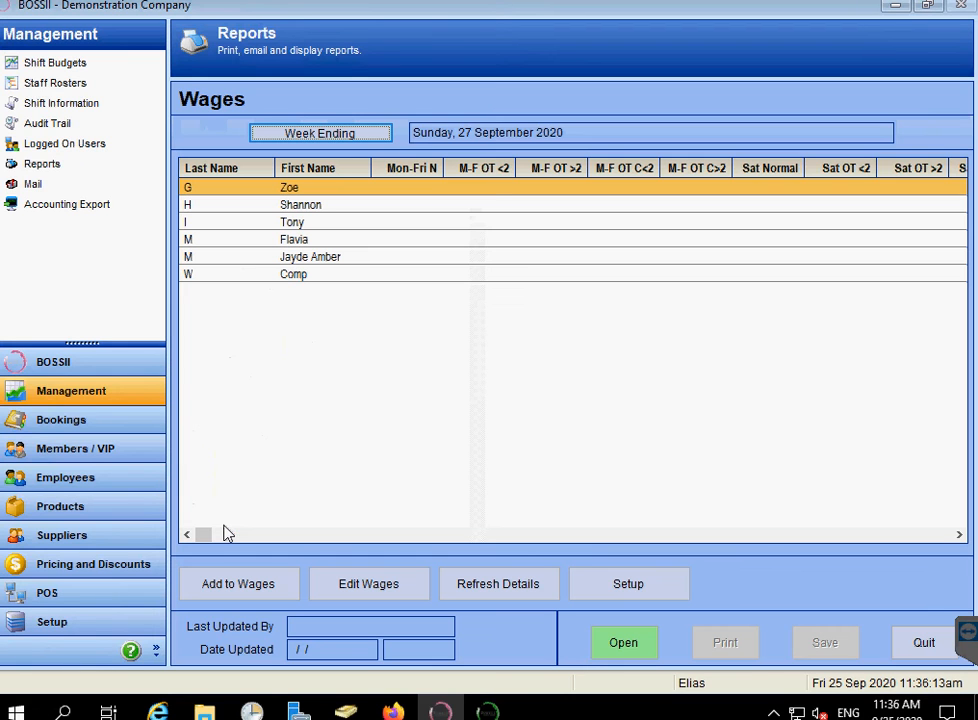
Step: Set the Wages week ending to Sunday, 15 March 2020 and refresh the details, overwriting the currently entered ones
{"action": "left_click", "coordinate": [348, 137]}
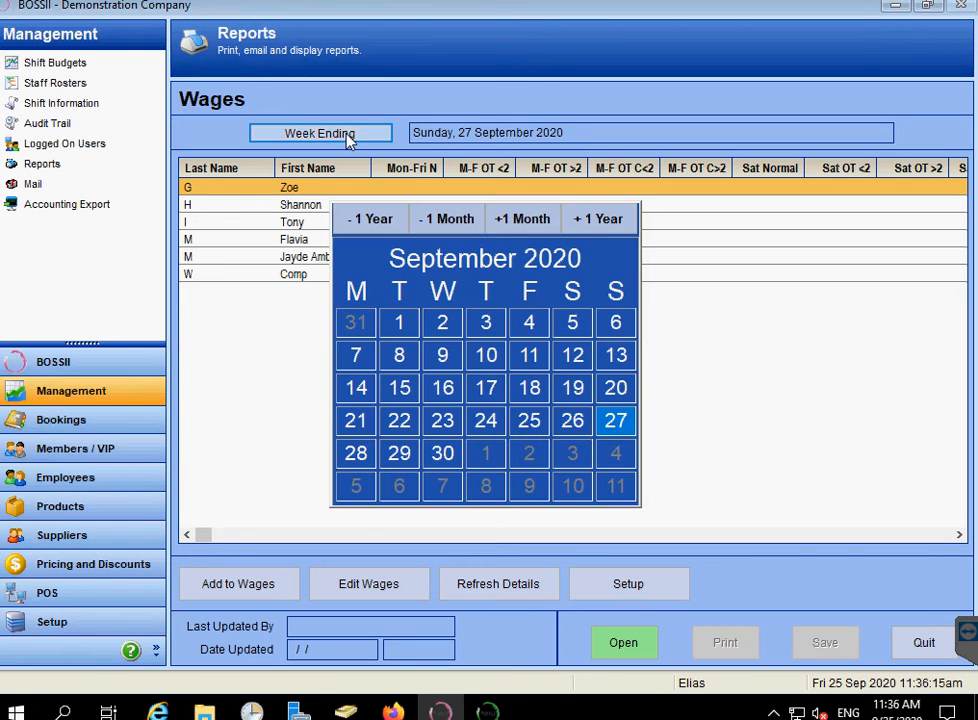
{"action": "left_click", "coordinate": [457, 226]}
{"action": "left_click", "coordinate": [457, 226]}
{"action": "left_click", "coordinate": [457, 226]}
{"action": "left_click", "coordinate": [457, 226]}
{"action": "left_click", "coordinate": [457, 226]}
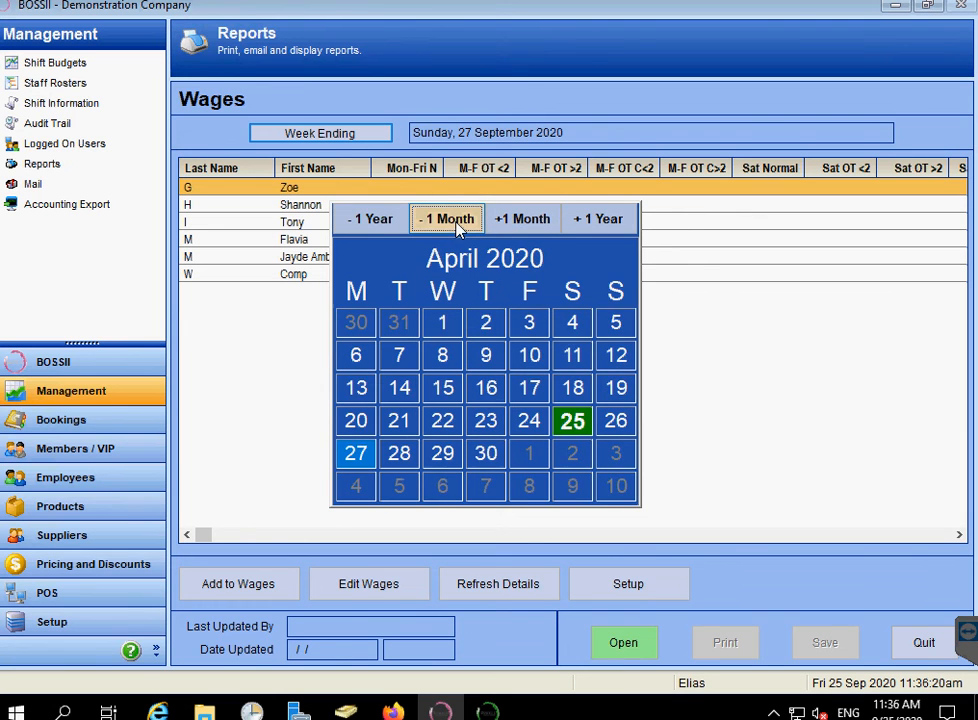
{"action": "left_click", "coordinate": [457, 226]}
{"action": "left_click", "coordinate": [617, 389]}
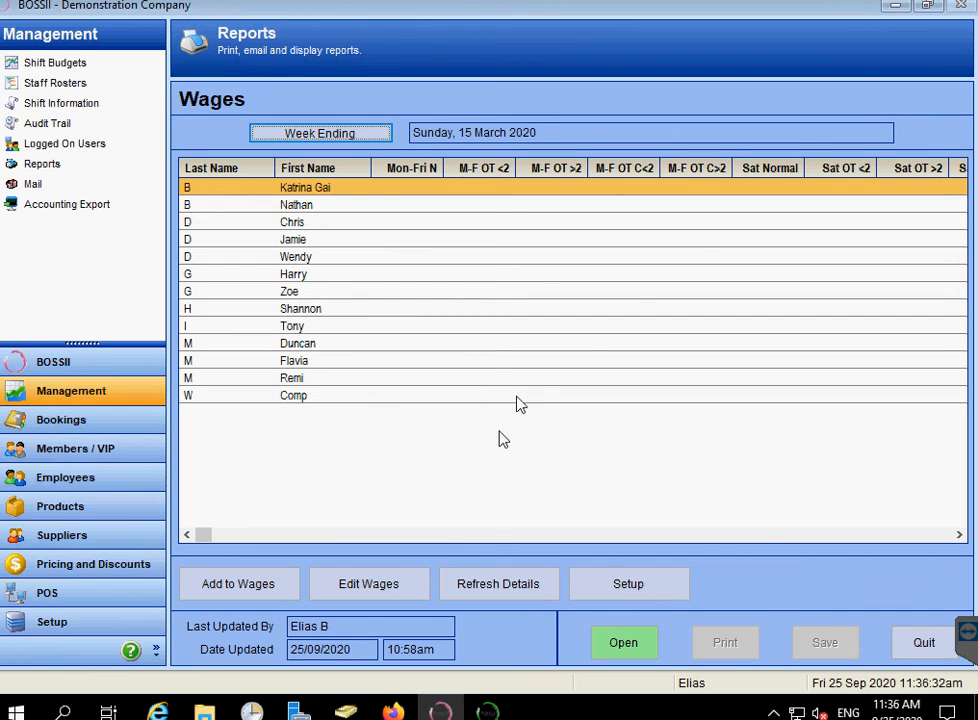
{"action": "left_click", "coordinate": [509, 585]}
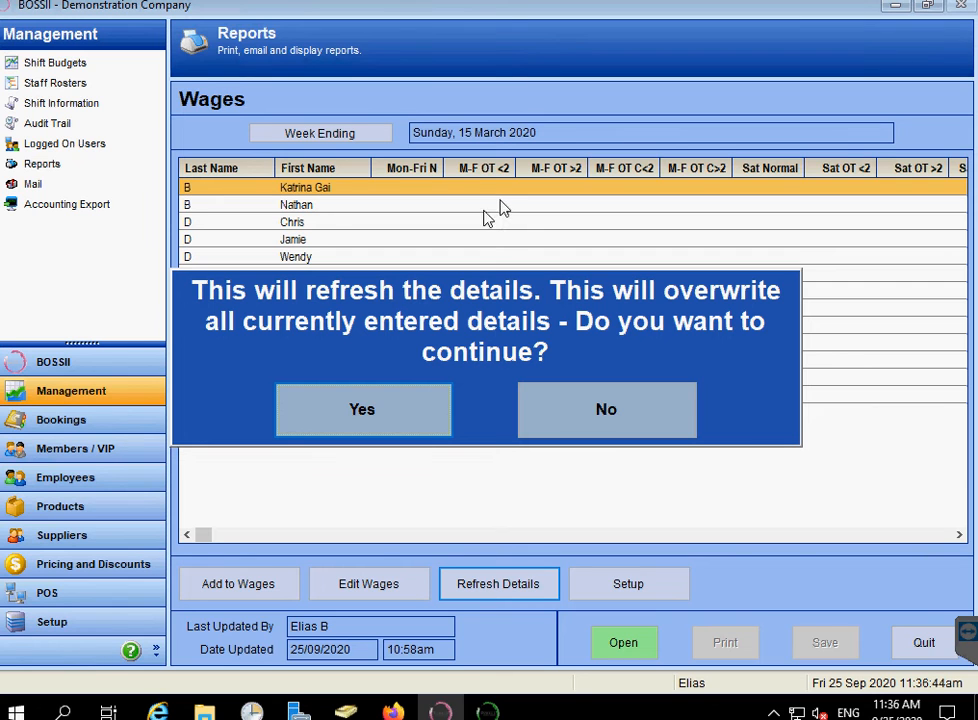
{"action": "left_click", "coordinate": [365, 412]}
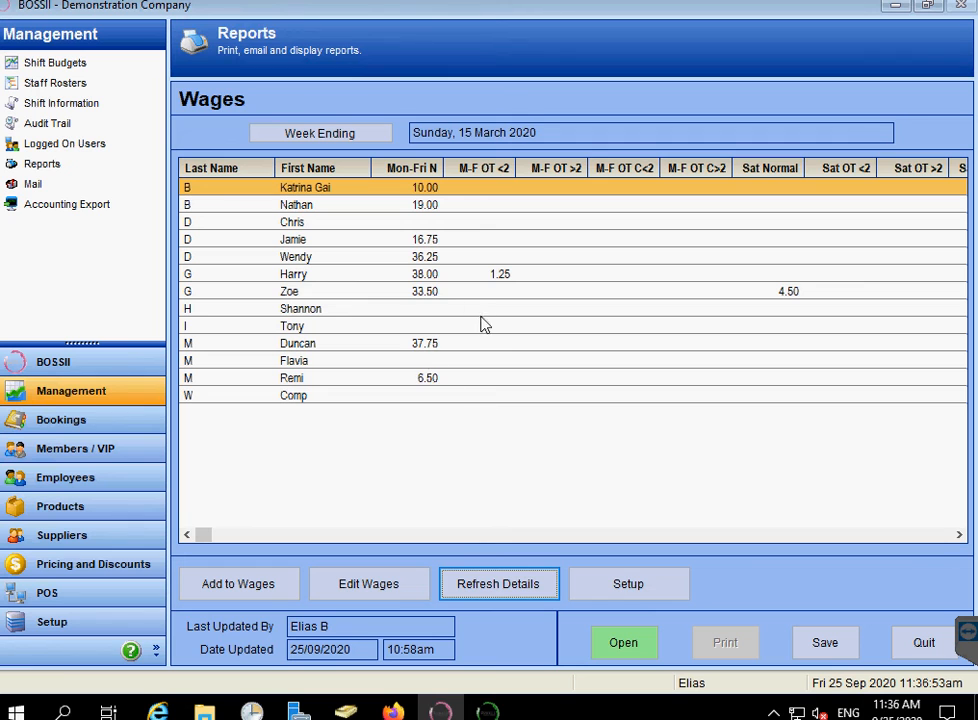
Step: Set Sat Normal to 3.50 in the wage details of the bar staff member who has Saturday hours
{"action": "left_click", "coordinate": [421, 293]}
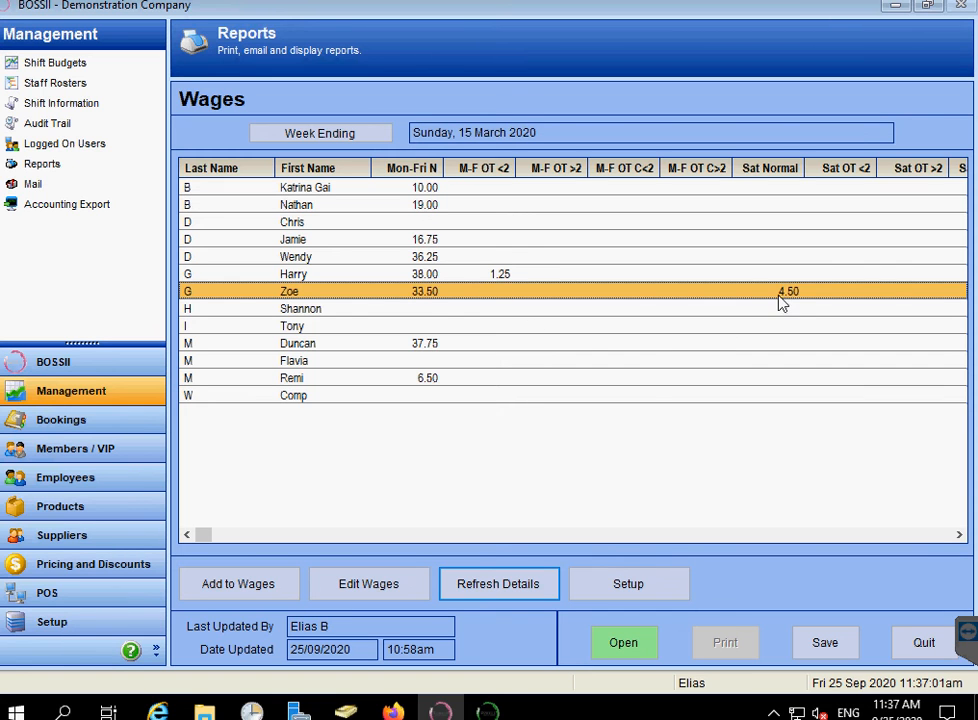
{"action": "double_click", "coordinate": [391, 298]}
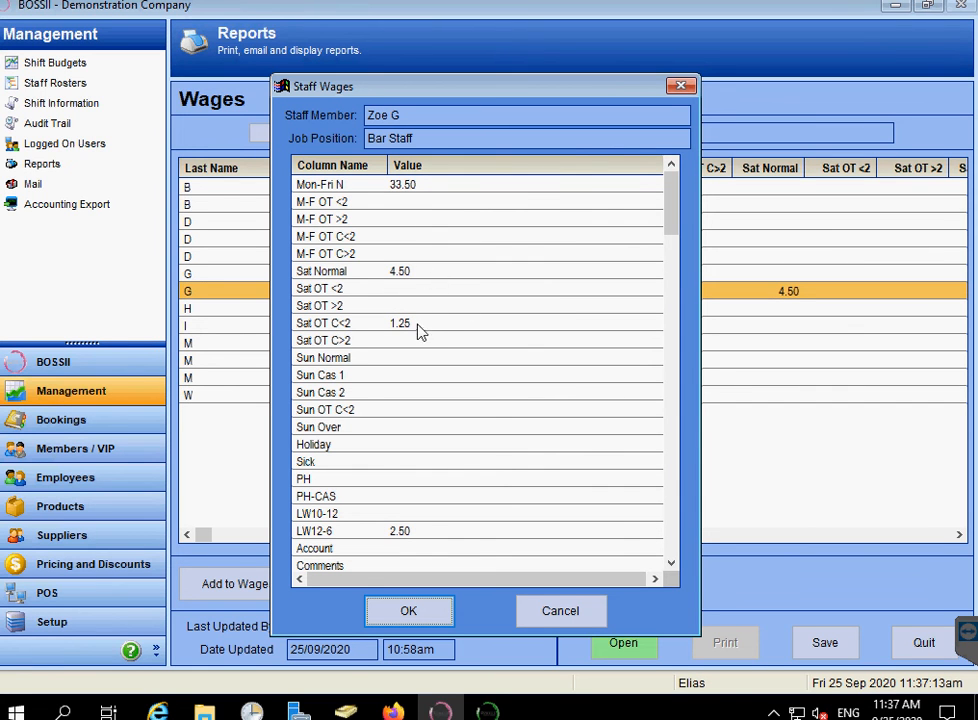
{"action": "scroll", "coordinate": [454, 480], "scroll_direction": "down", "scroll_amount": 2}
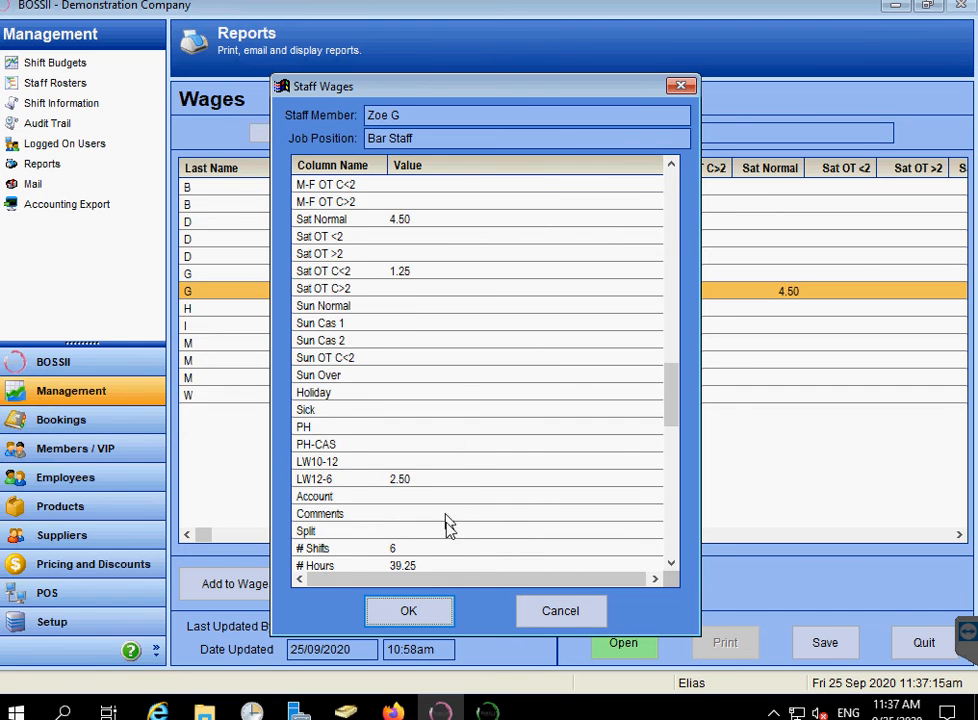
{"action": "scroll", "coordinate": [465, 320], "scroll_direction": "up", "scroll_amount": 1}
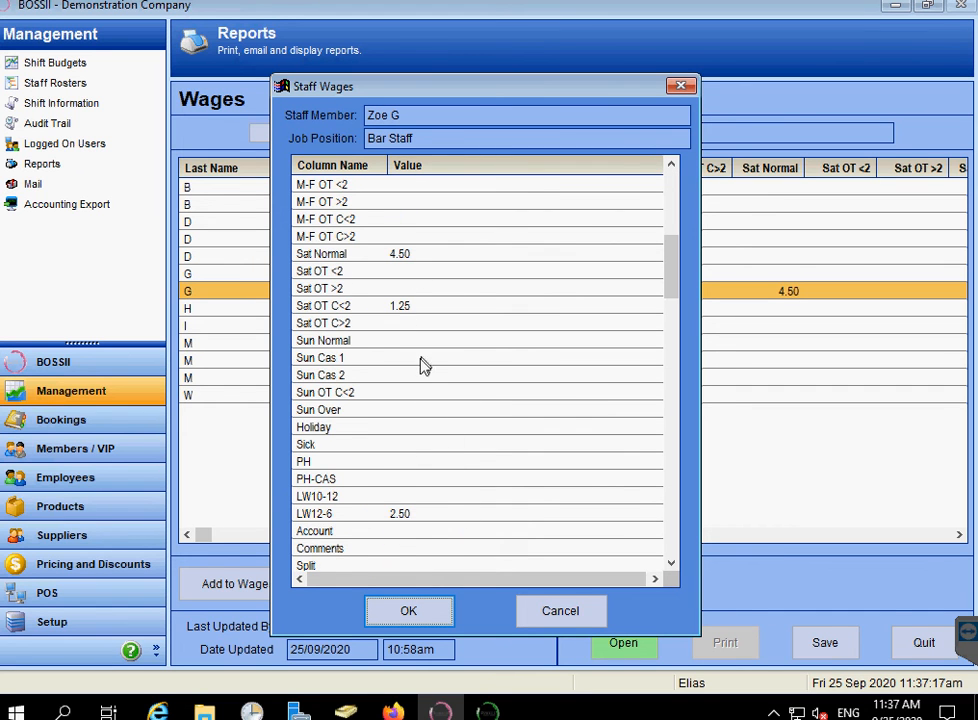
{"action": "scroll", "coordinate": [423, 340], "scroll_direction": "up", "scroll_amount": 1}
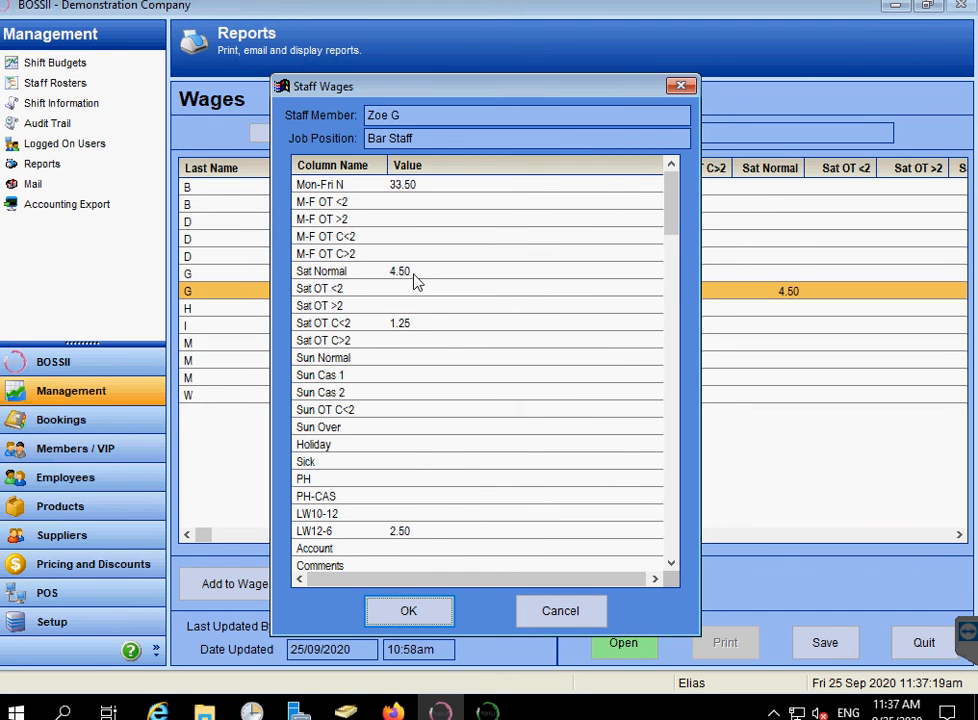
{"action": "left_click", "coordinate": [414, 274]}
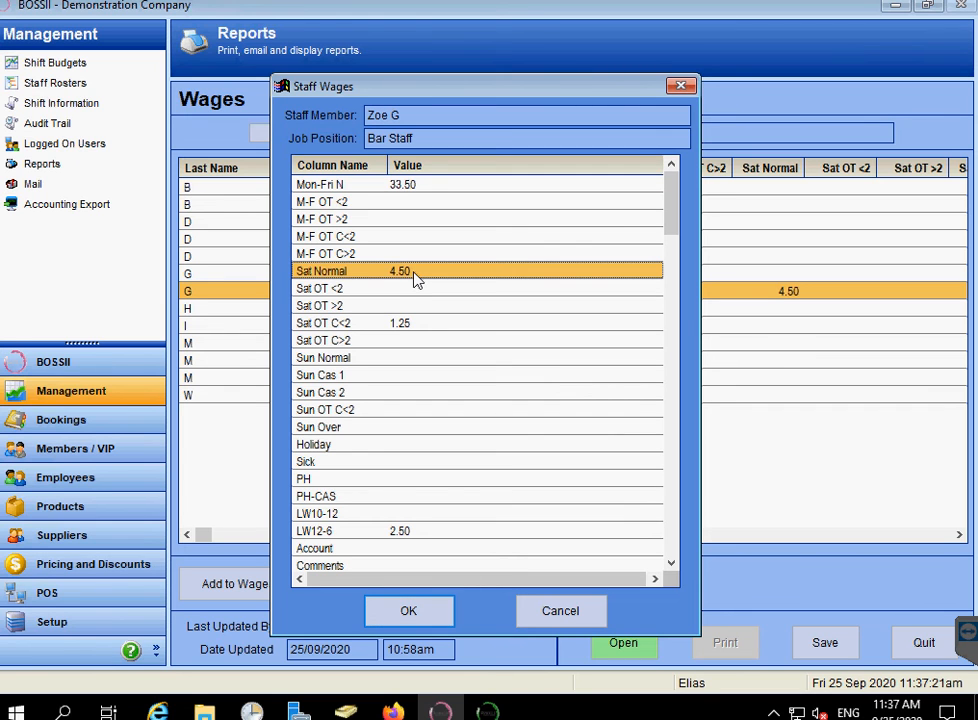
{"action": "double_click", "coordinate": [414, 274]}
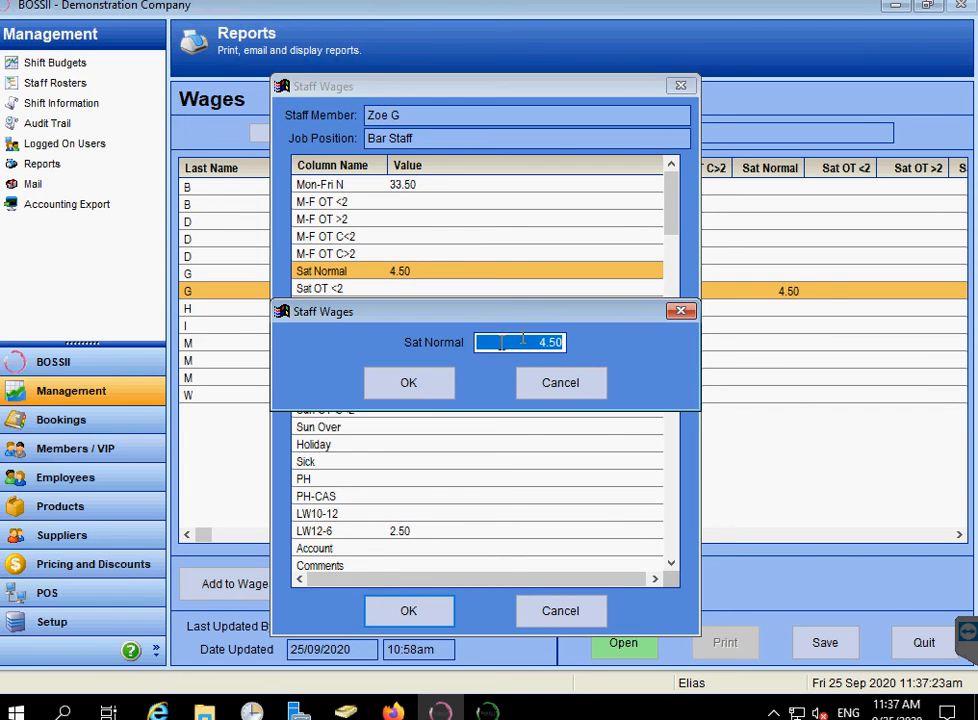
{"action": "type", "text": "3.50"}
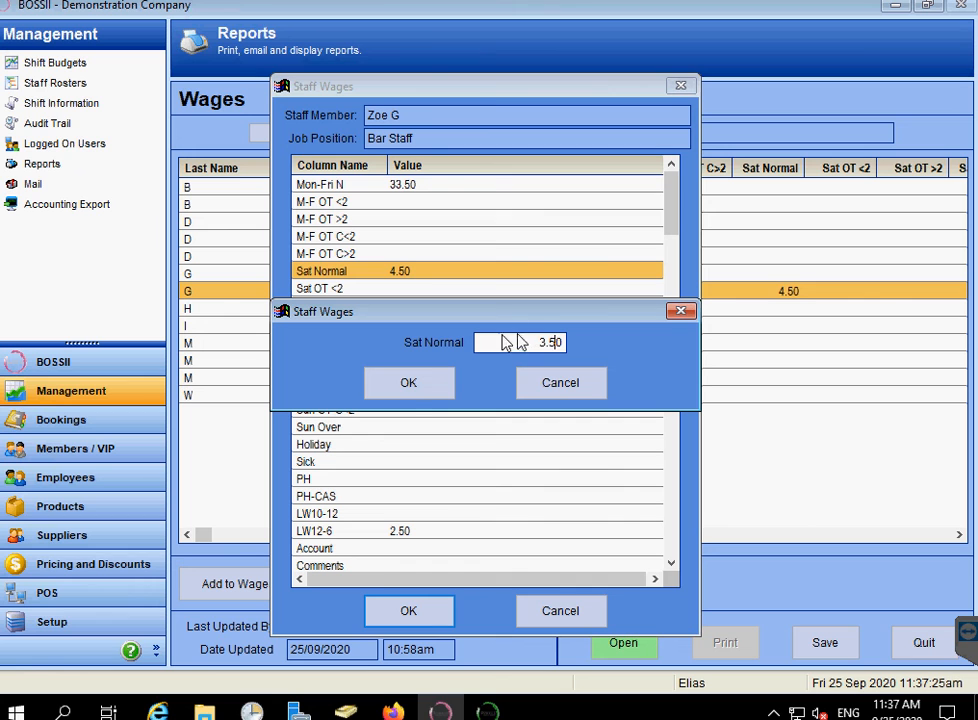
{"action": "left_click", "coordinate": [420, 377]}
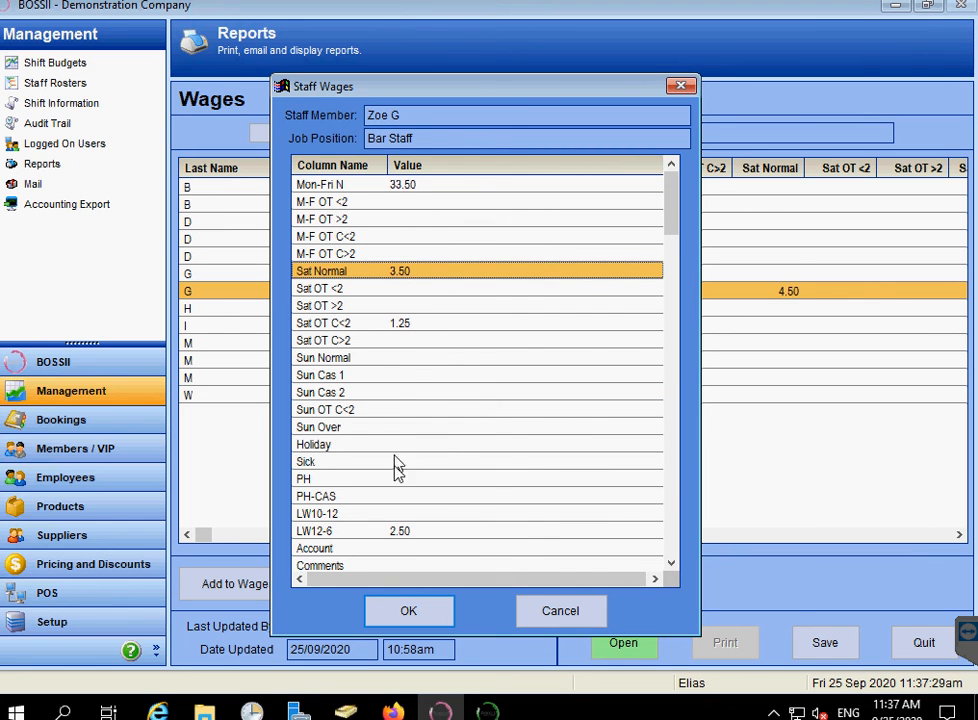
Step: Add the comment "Deduct Staff Uniform $50" to the same employee's wage details
{"action": "scroll", "coordinate": [430, 497], "scroll_direction": "down", "scroll_amount": 1}
{"action": "scroll", "coordinate": [432, 497], "scroll_direction": "down", "scroll_amount": 2}
{"action": "double_click", "coordinate": [392, 516]}
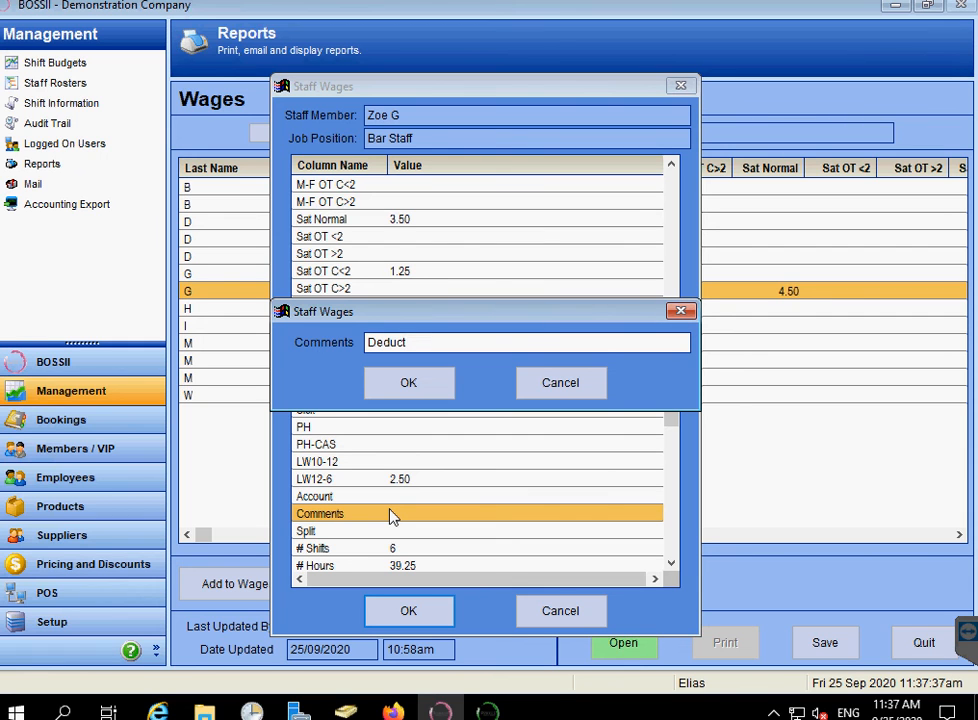
{"action": "type", "text": "m"}
{"action": "key", "text": "BackSpace"}
{"action": "key", "text": "BackSpace"}
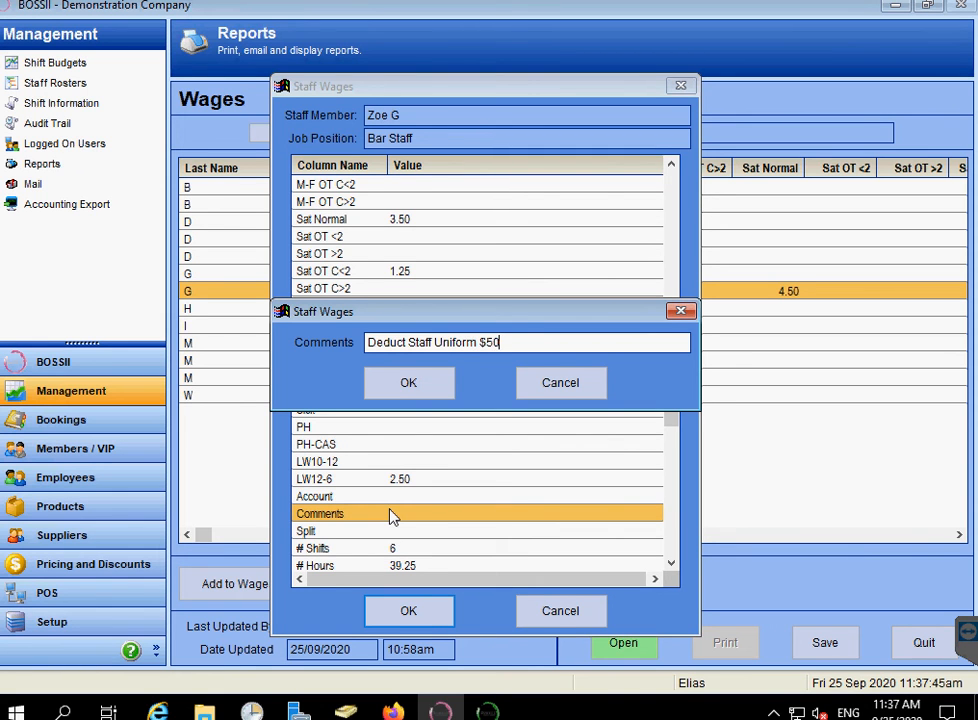
{"action": "left_click", "coordinate": [430, 385]}
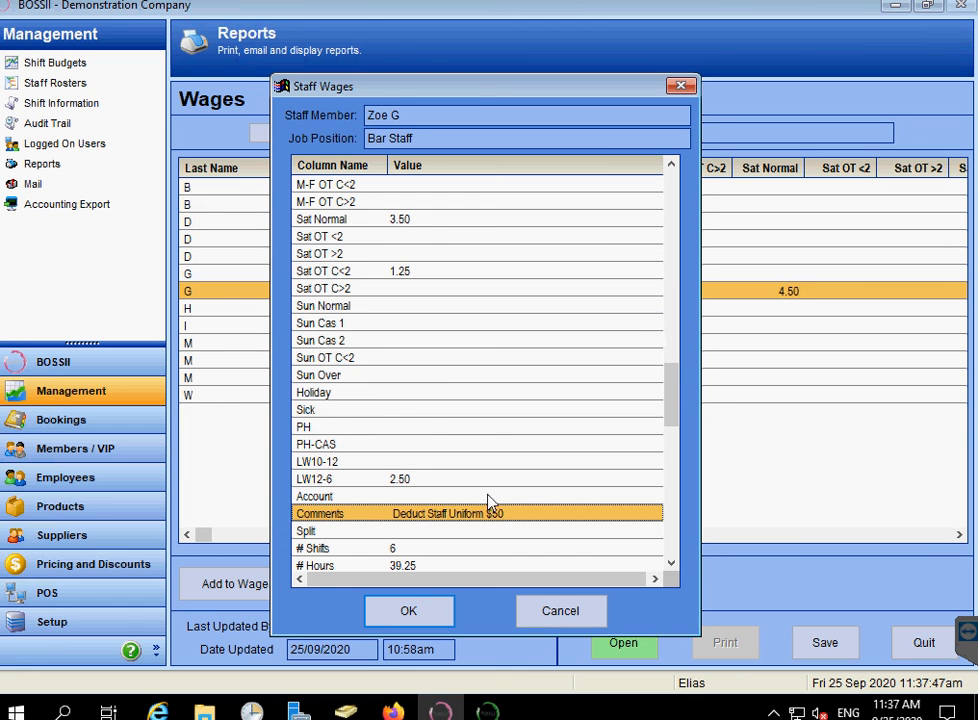
Step: Check the # Shifts and # Hours entries at the end of the employee's wage details
{"action": "scroll", "coordinate": [393, 540], "scroll_direction": "down", "scroll_amount": 1}
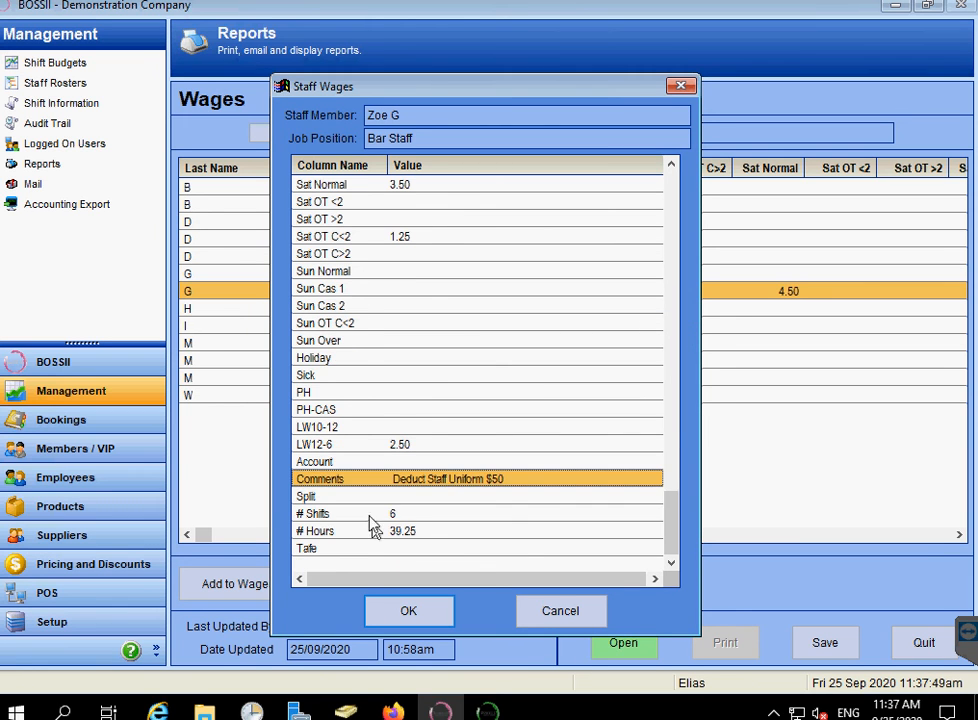
{"action": "key", "text": "Down"}
{"action": "key", "text": "Down"}
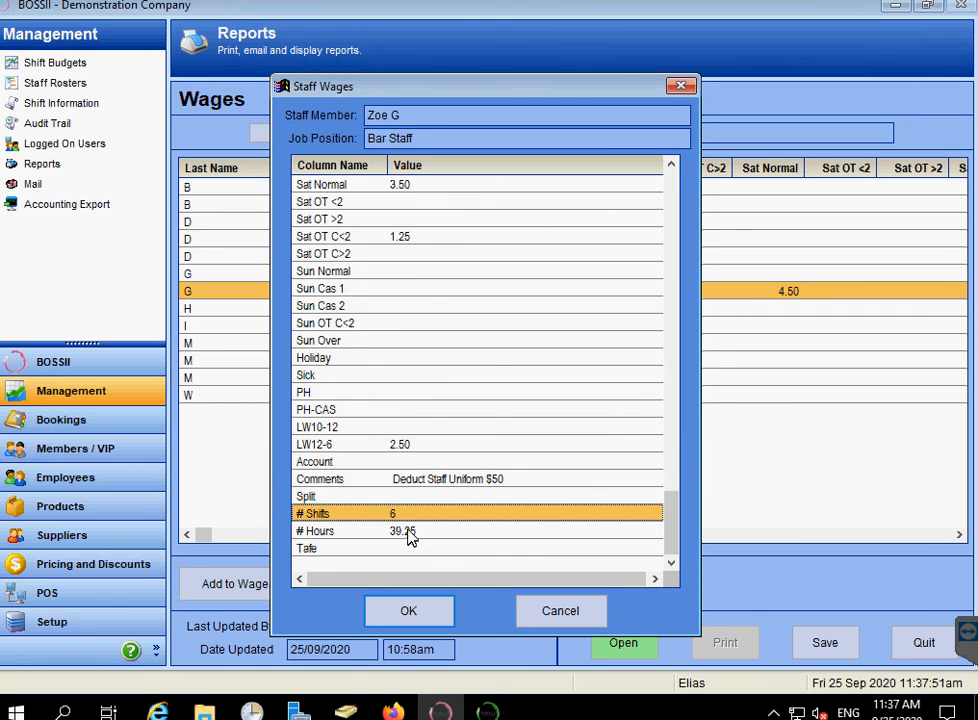
Step: Check the # Hours and LW12-6 entries in the employee's wage details, and accept the edited details
{"action": "key", "text": "Down"}
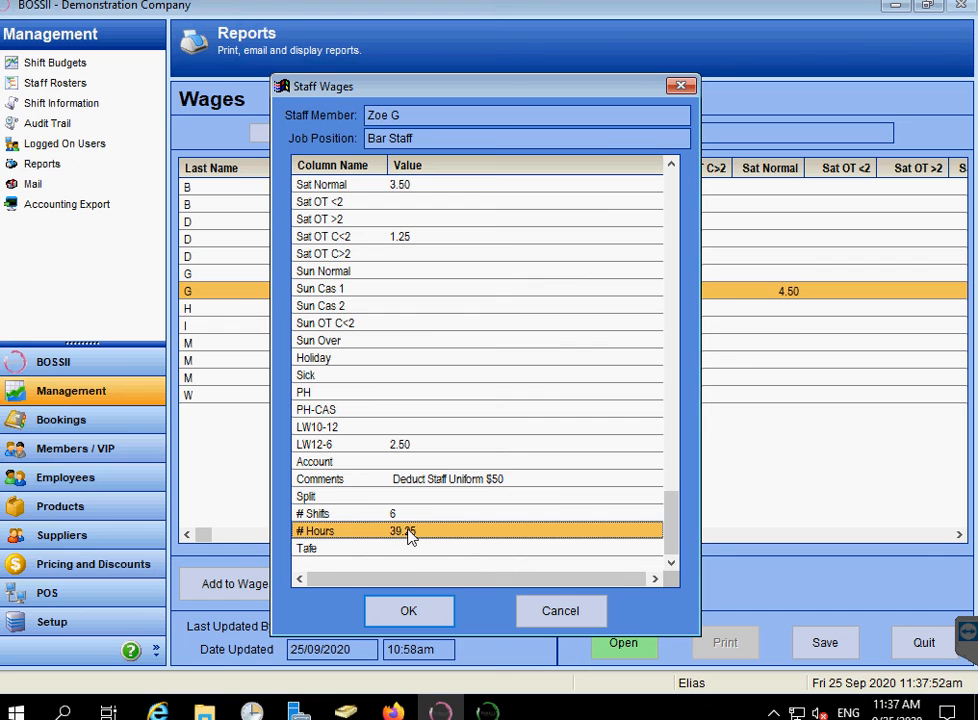
{"action": "left_click", "coordinate": [424, 447]}
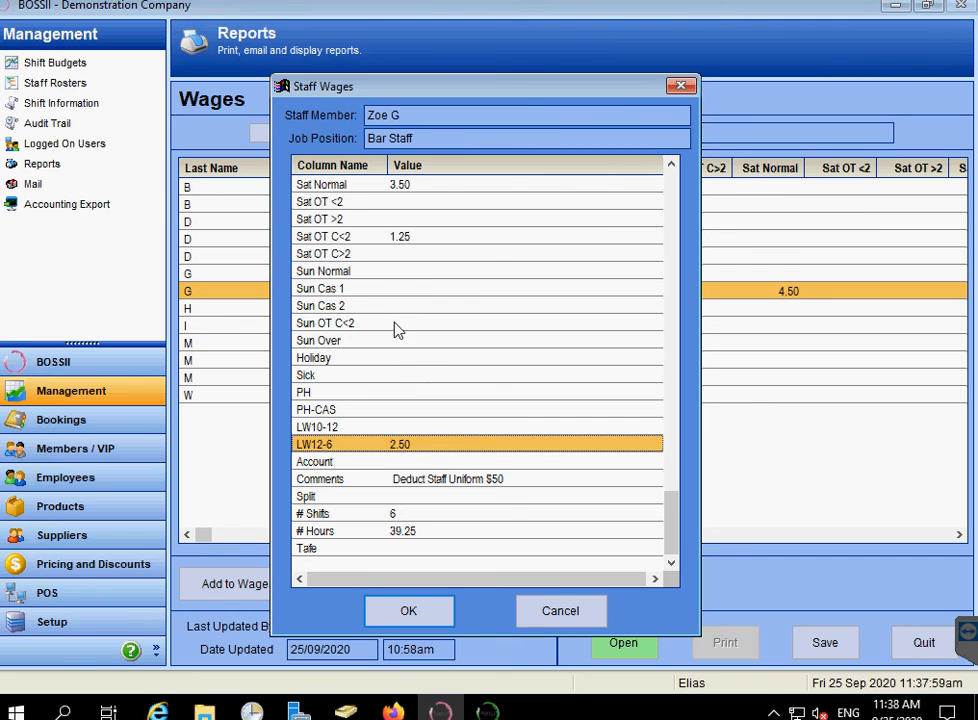
{"action": "left_click", "coordinate": [428, 617]}
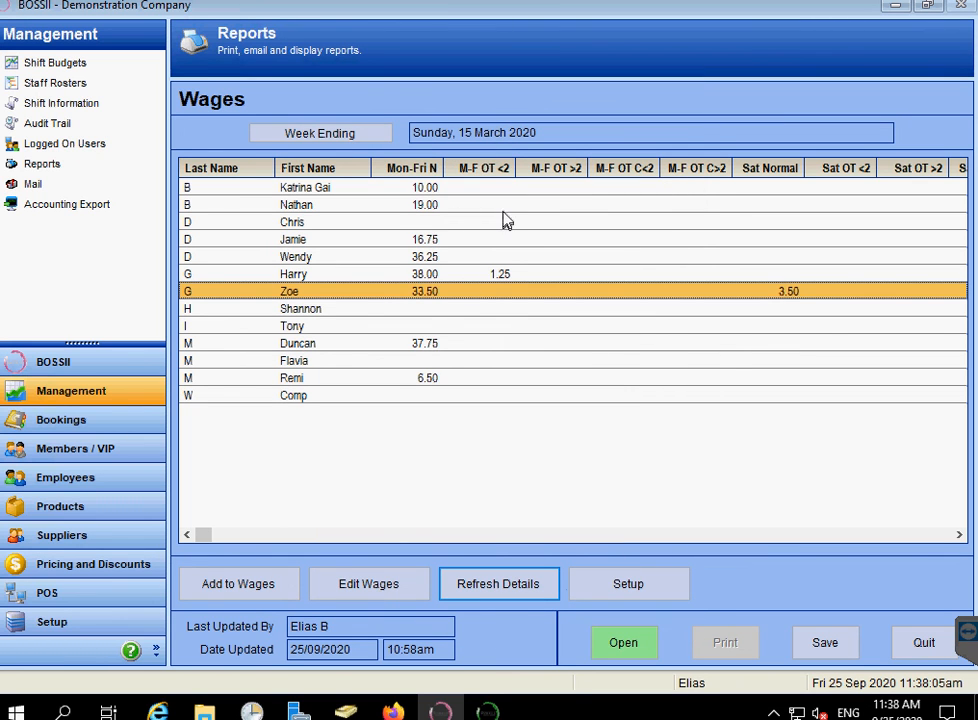
Step: Save the wages and close them for the week ending 15 March 2020
{"action": "left_click", "coordinate": [826, 648]}
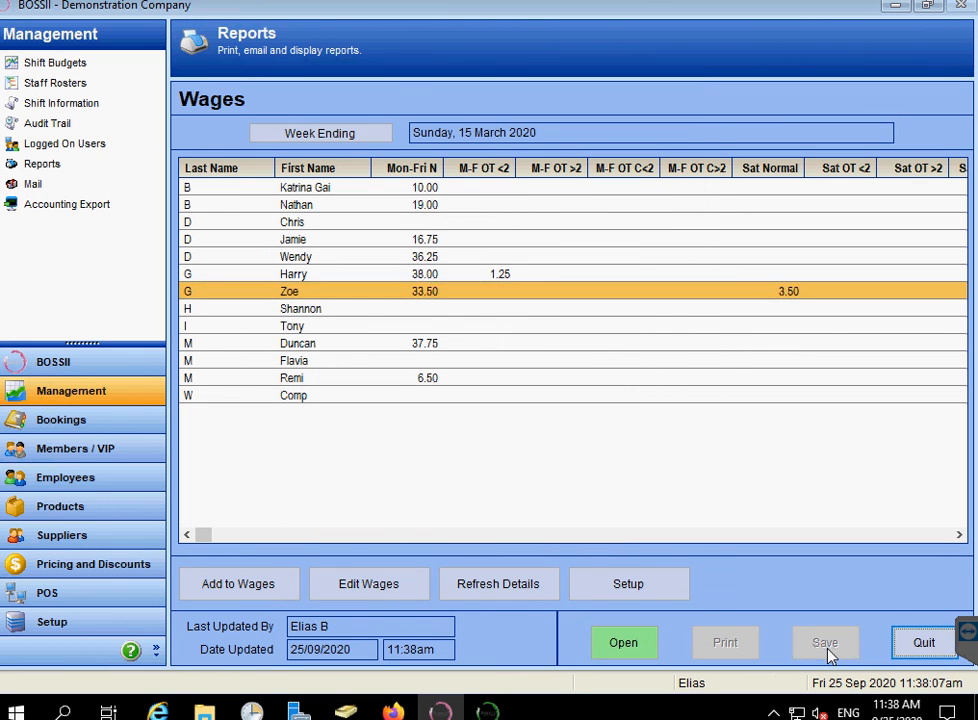
{"action": "left_click", "coordinate": [620, 644]}
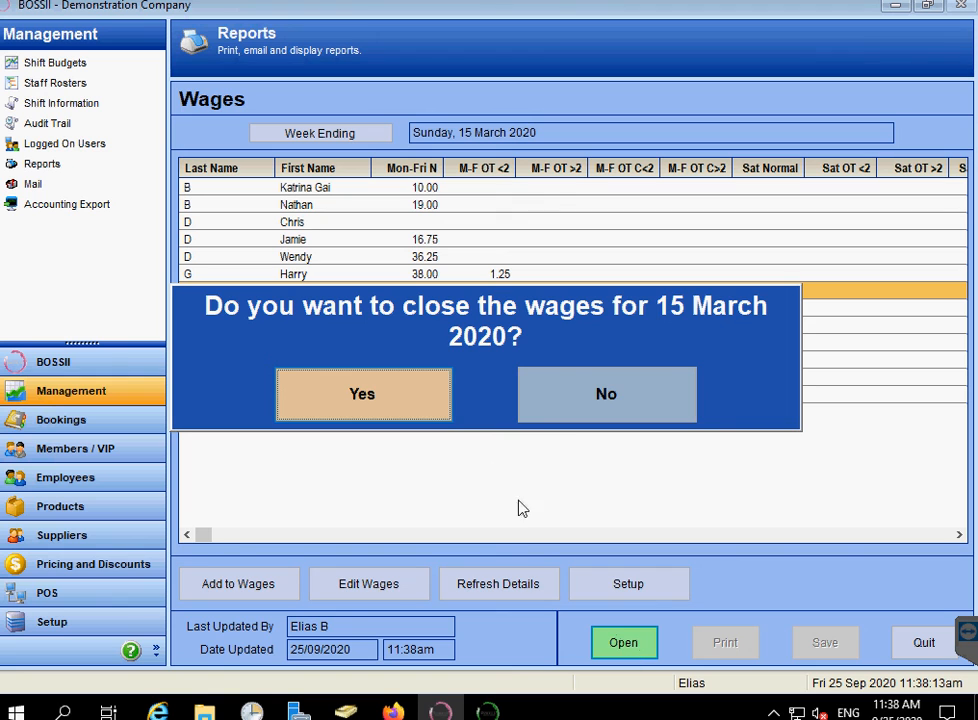
{"action": "left_click", "coordinate": [395, 400]}
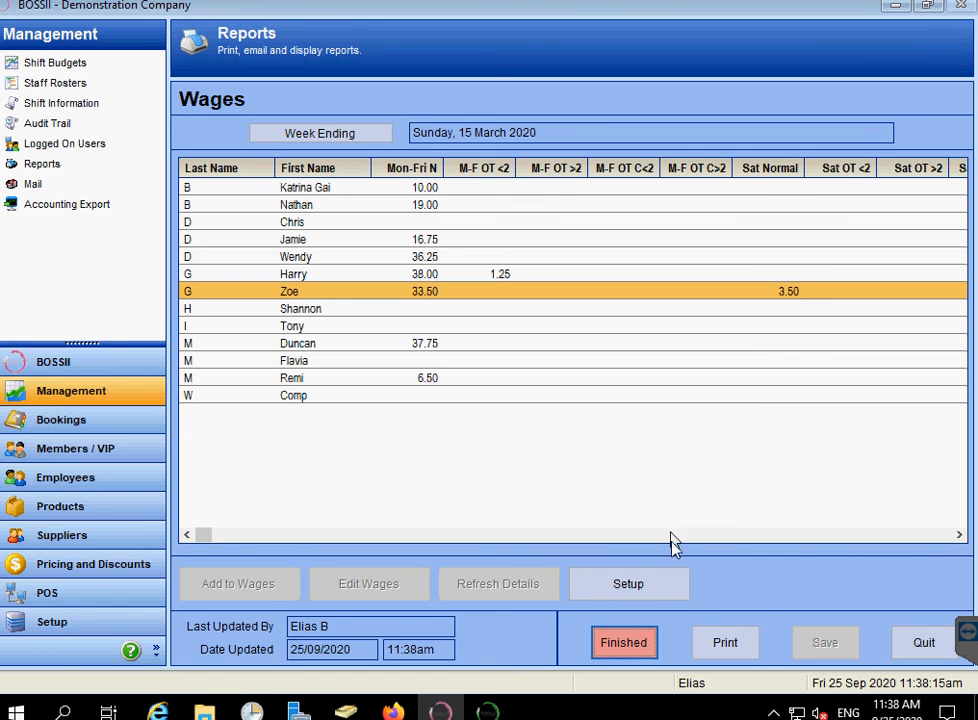
Step: Preview the Wages report without contractors and review the staff entries down to the end of its first page
{"action": "left_click", "coordinate": [725, 643]}
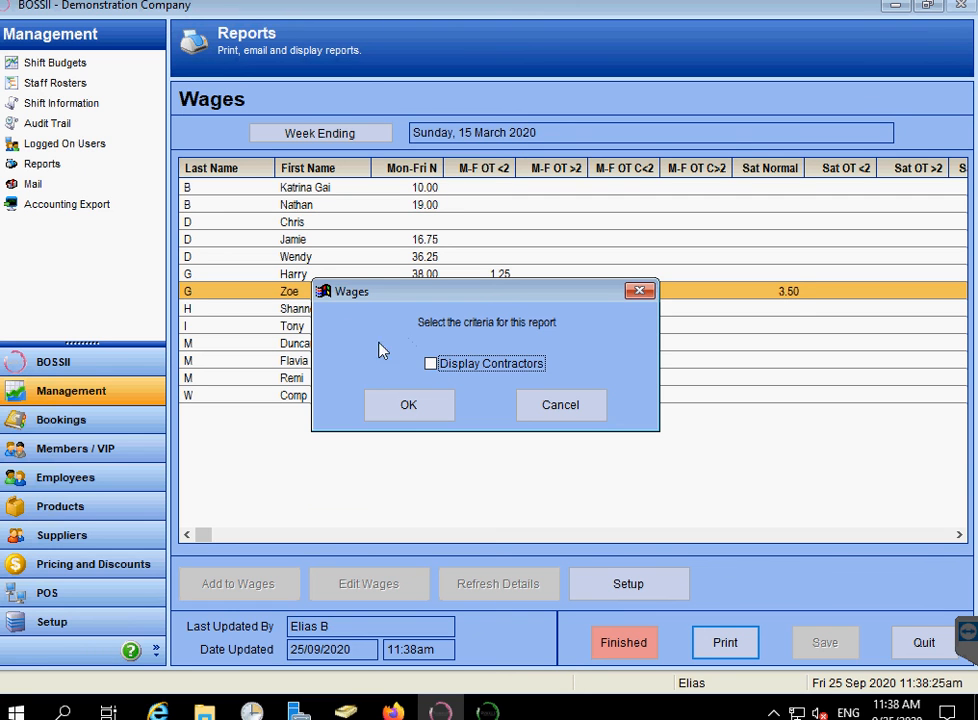
{"action": "left_click", "coordinate": [422, 413]}
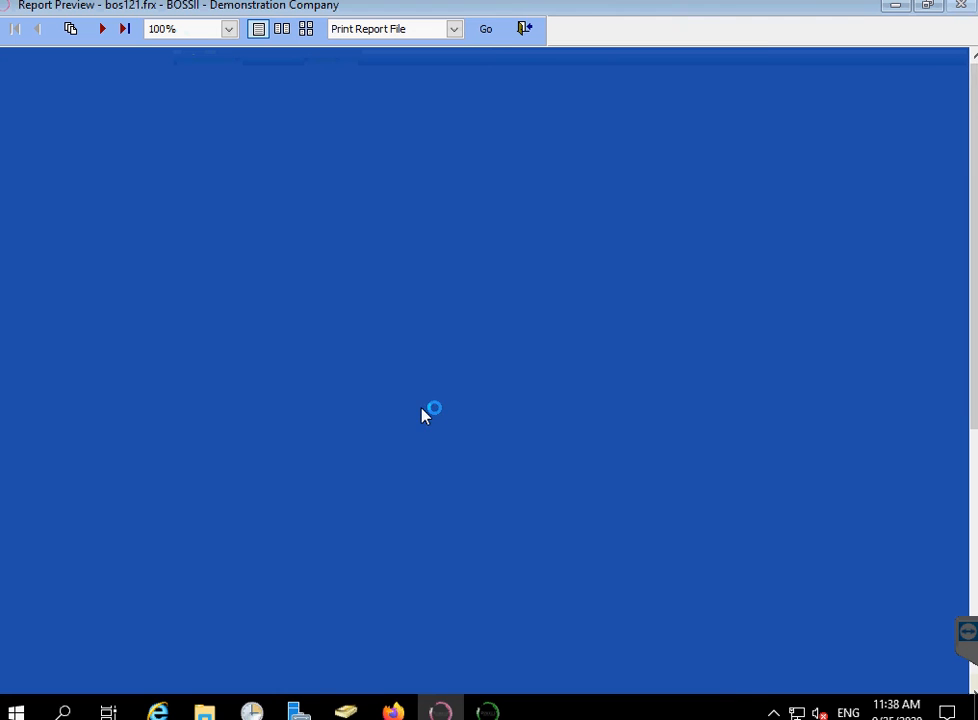
{"action": "scroll", "coordinate": [395, 325], "scroll_direction": "down", "scroll_amount": 3}
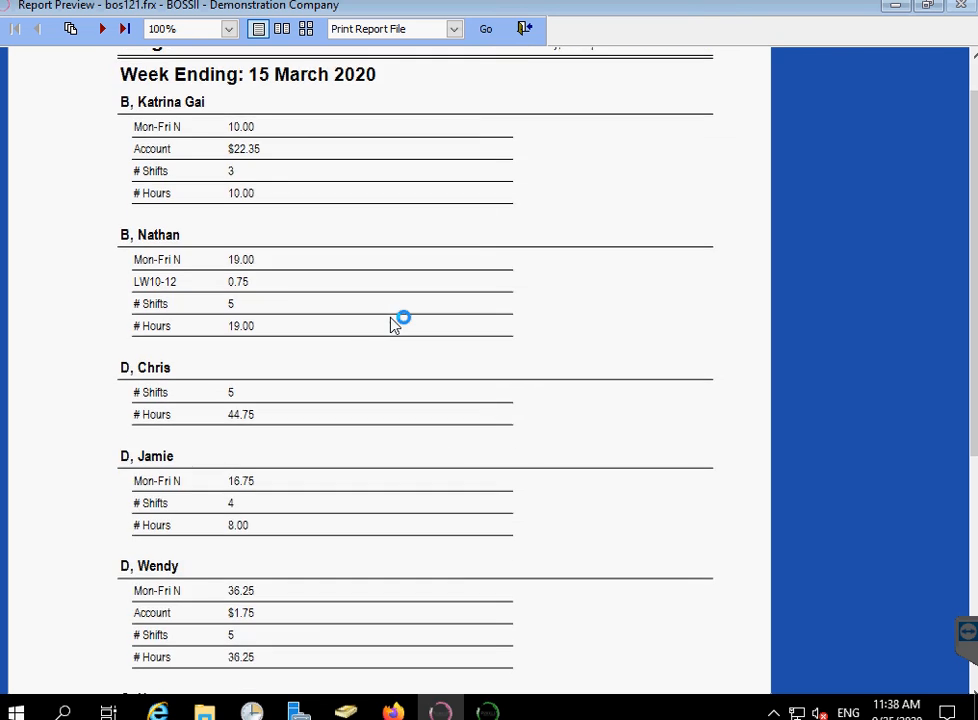
{"action": "scroll", "coordinate": [395, 325], "scroll_direction": "down", "scroll_amount": 5}
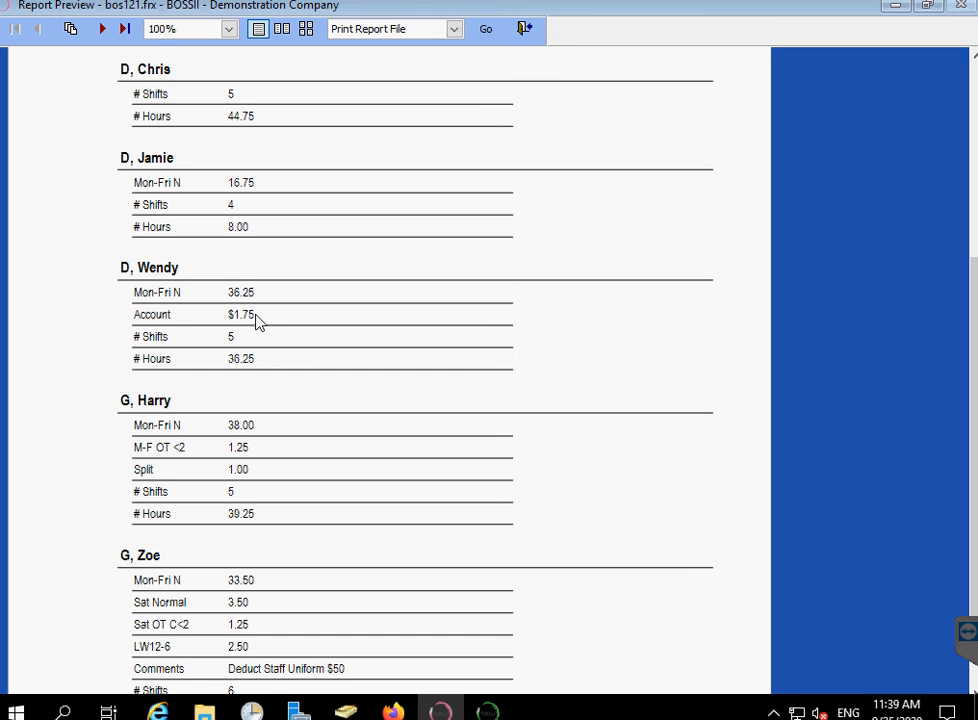
{"action": "scroll", "coordinate": [256, 320], "scroll_direction": "down", "scroll_amount": 3}
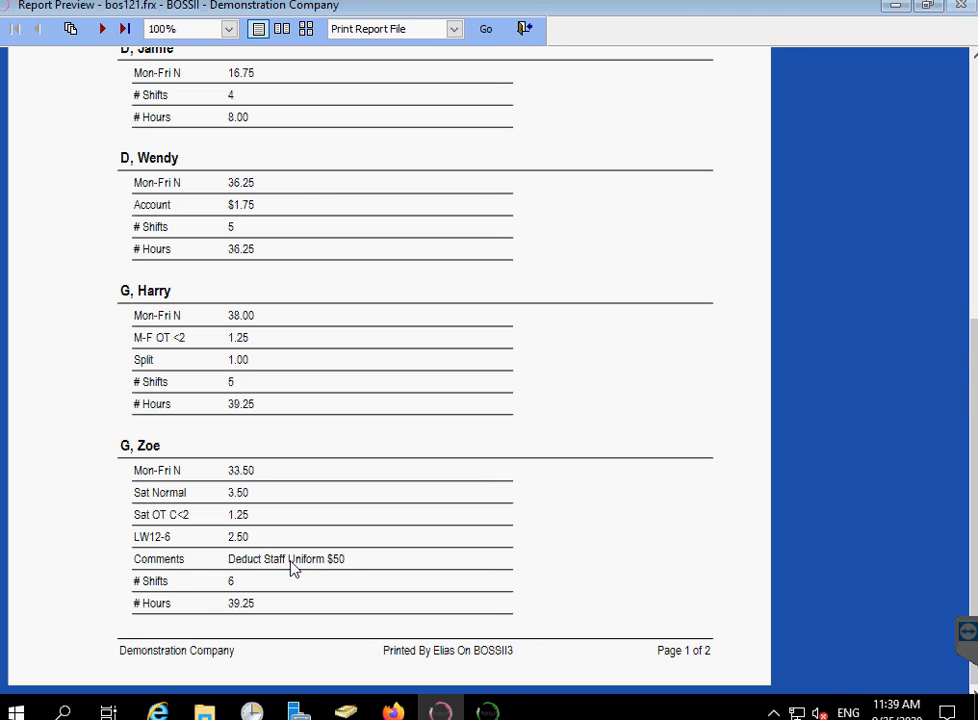
Step: Try to email the previewed Wages report as a PDF file
{"action": "left_click", "coordinate": [458, 32]}
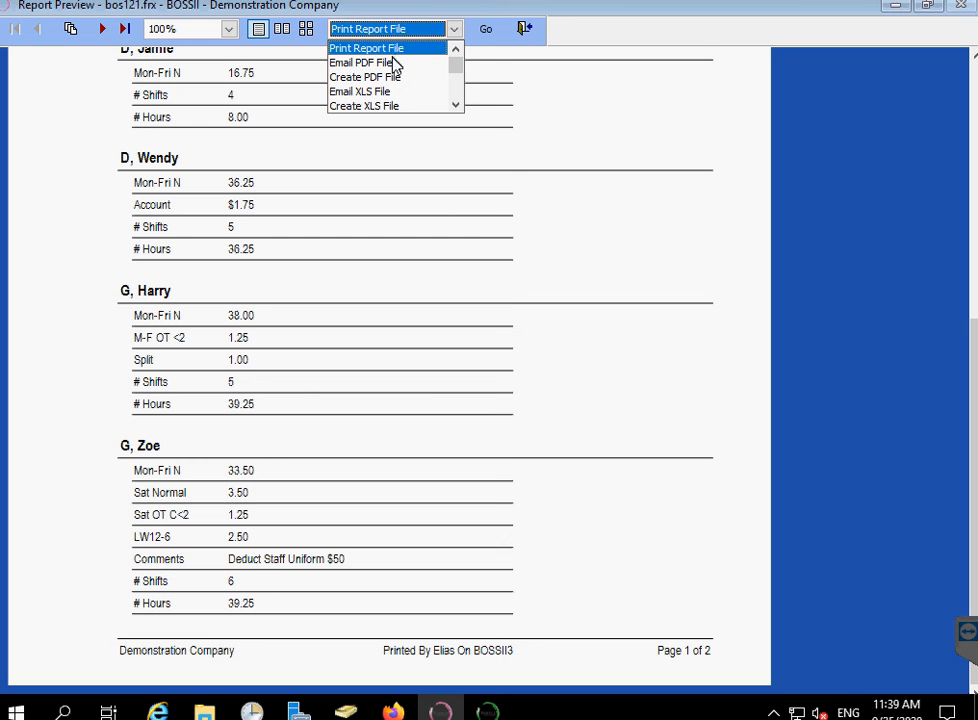
{"action": "left_click", "coordinate": [391, 68]}
{"action": "left_click", "coordinate": [486, 29]}
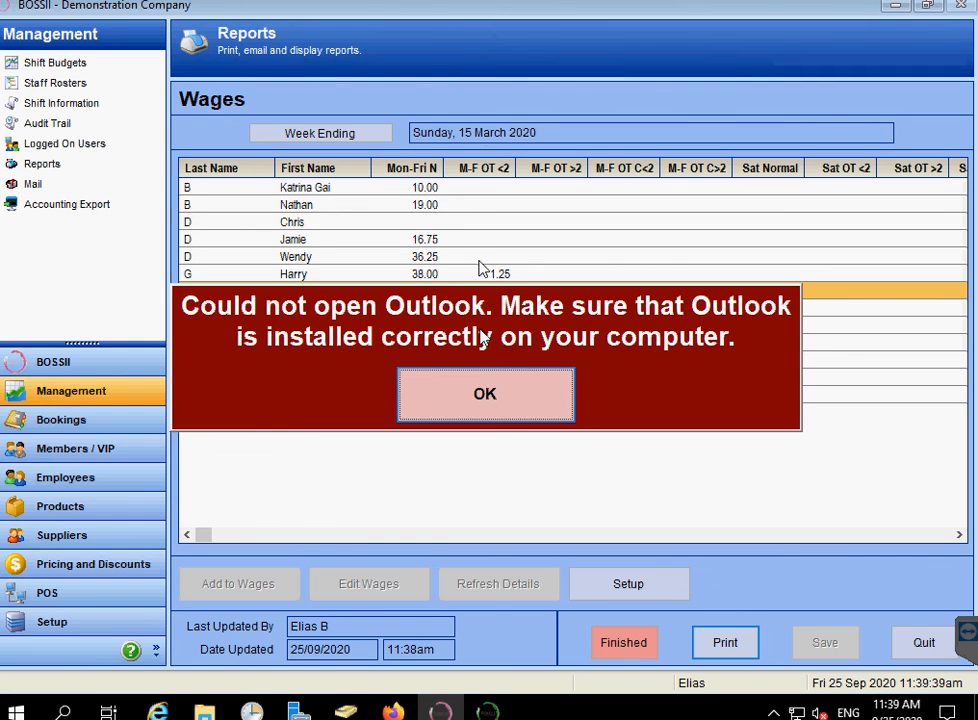
{"action": "left_click", "coordinate": [481, 398]}
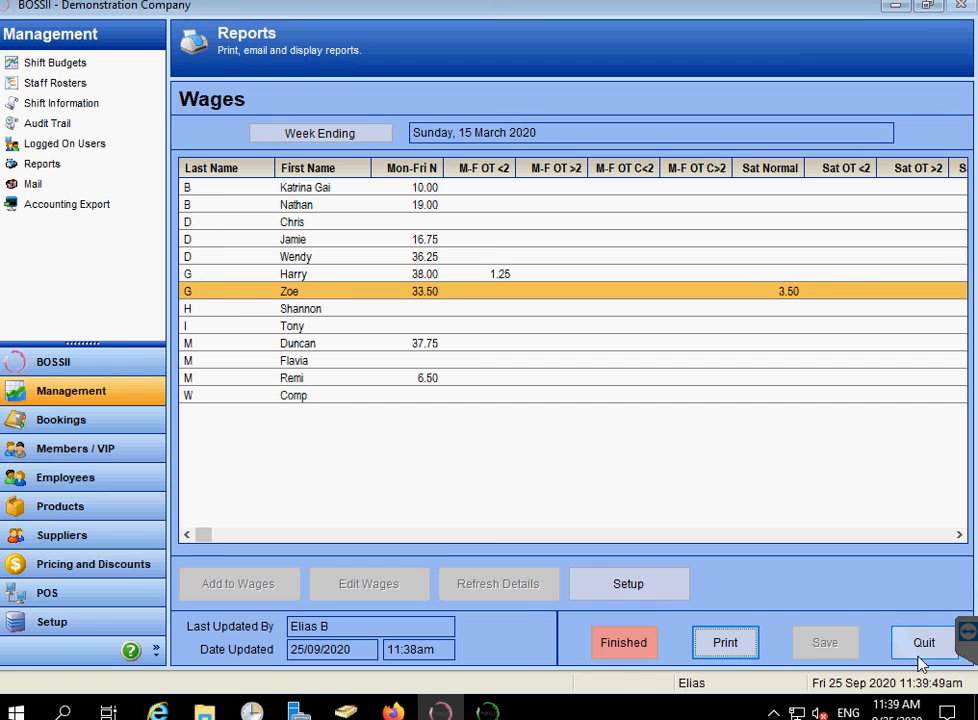